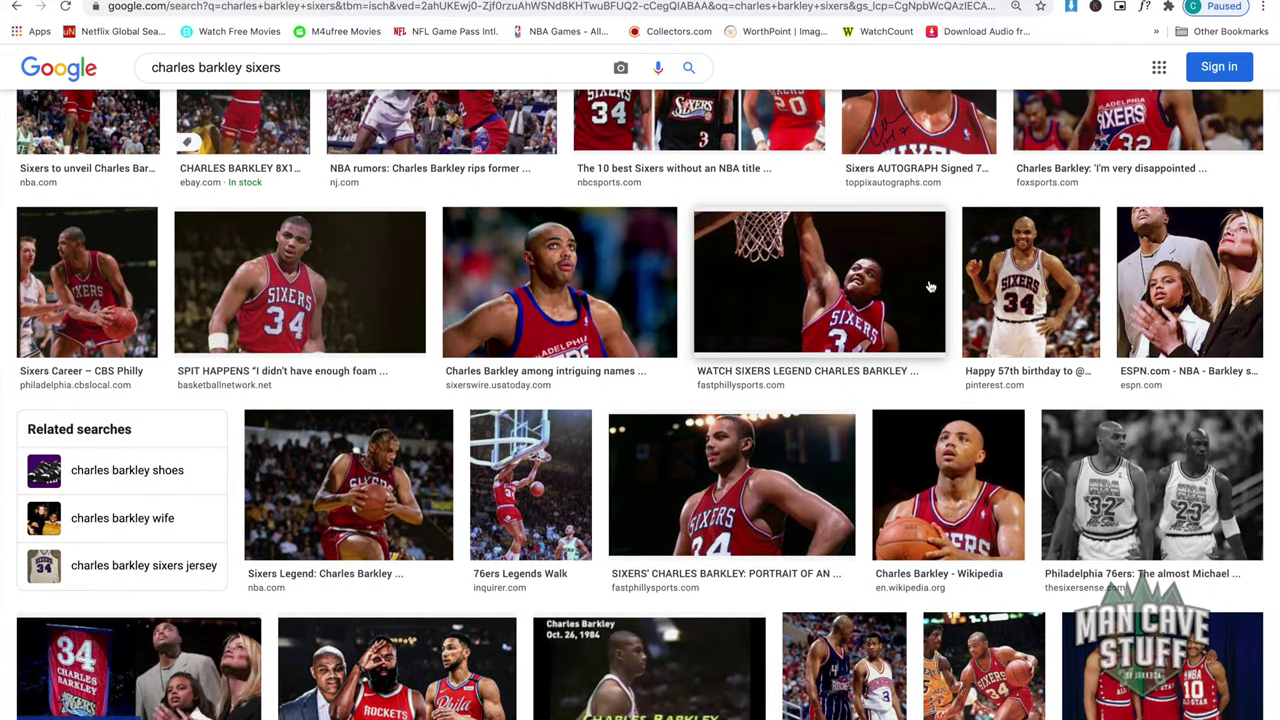
Look through the Charles Barkley Sixers image results for reference photos of the jersey lettering.
scroll(930, 287, "down", 3)
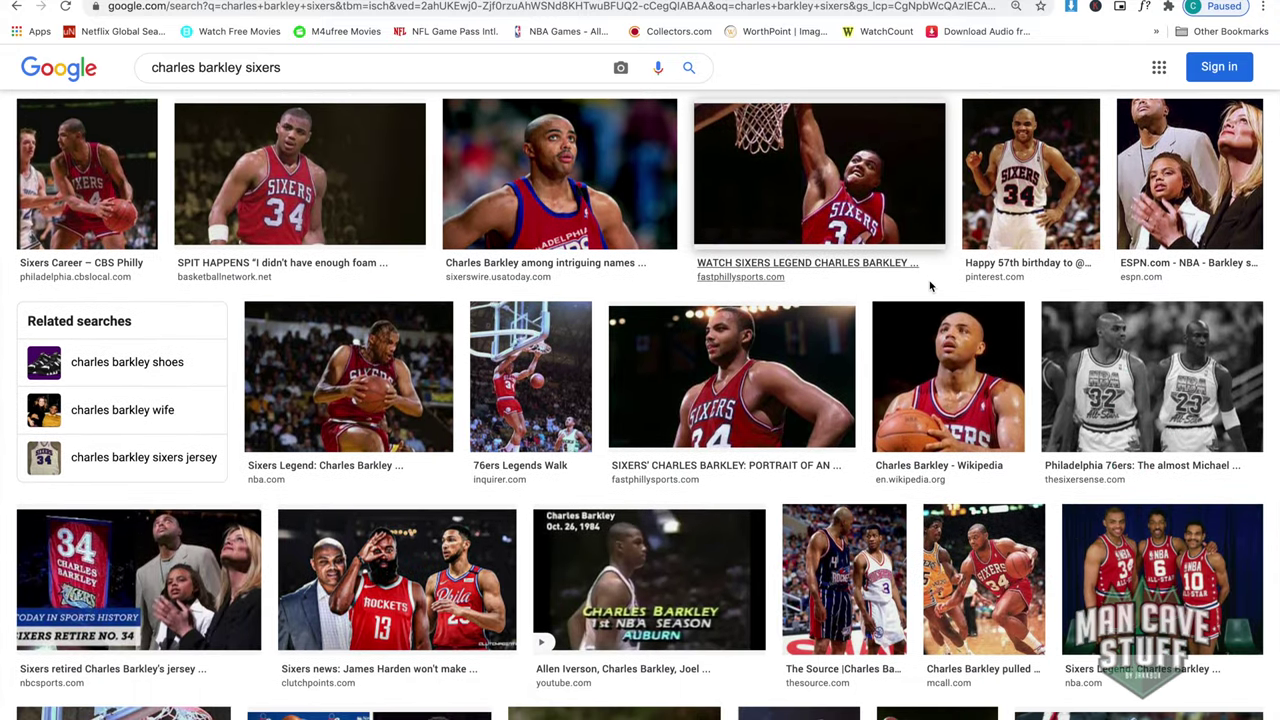
scroll(930, 287, "down", 3)
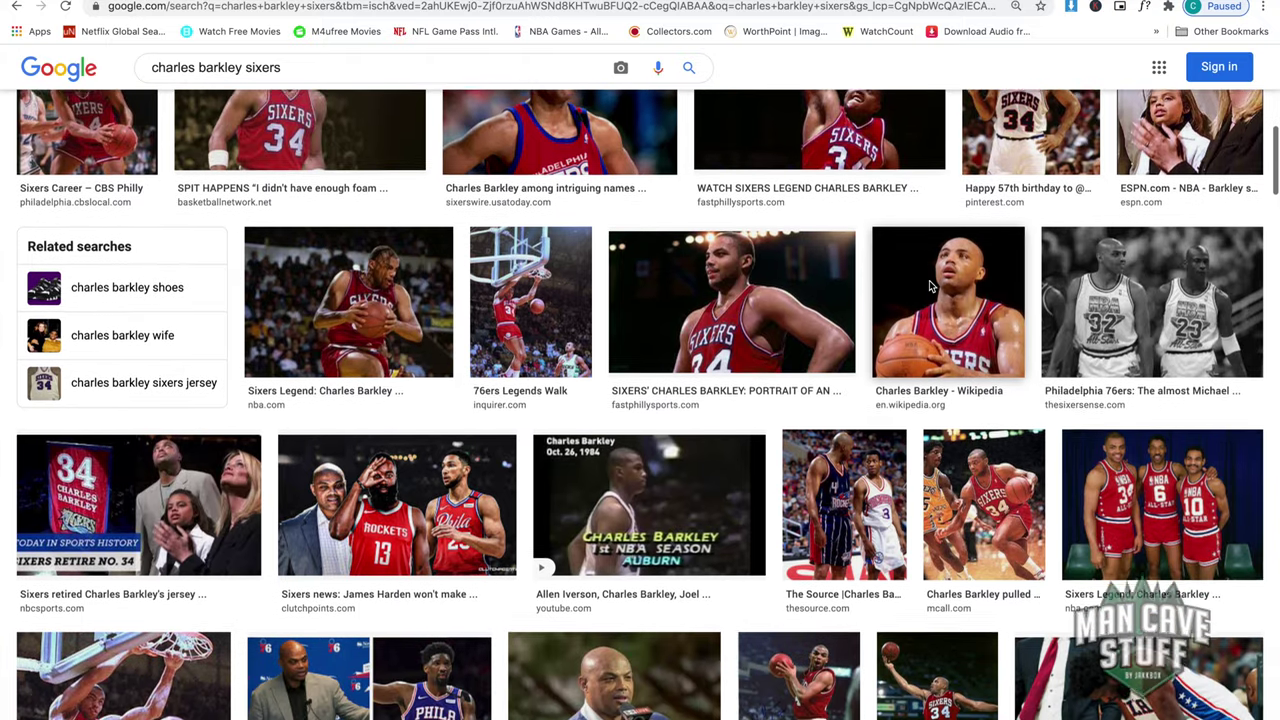
scroll(930, 287, "down", 5)
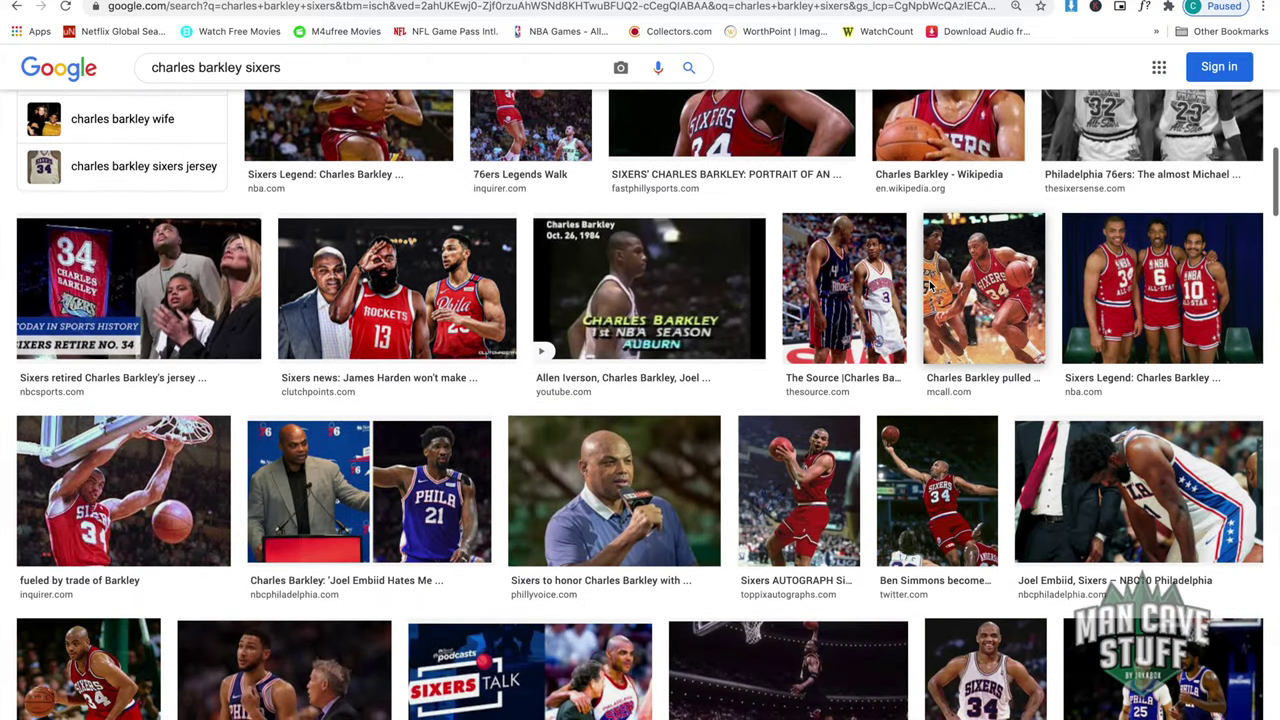
scroll(930, 287, "down", 5)
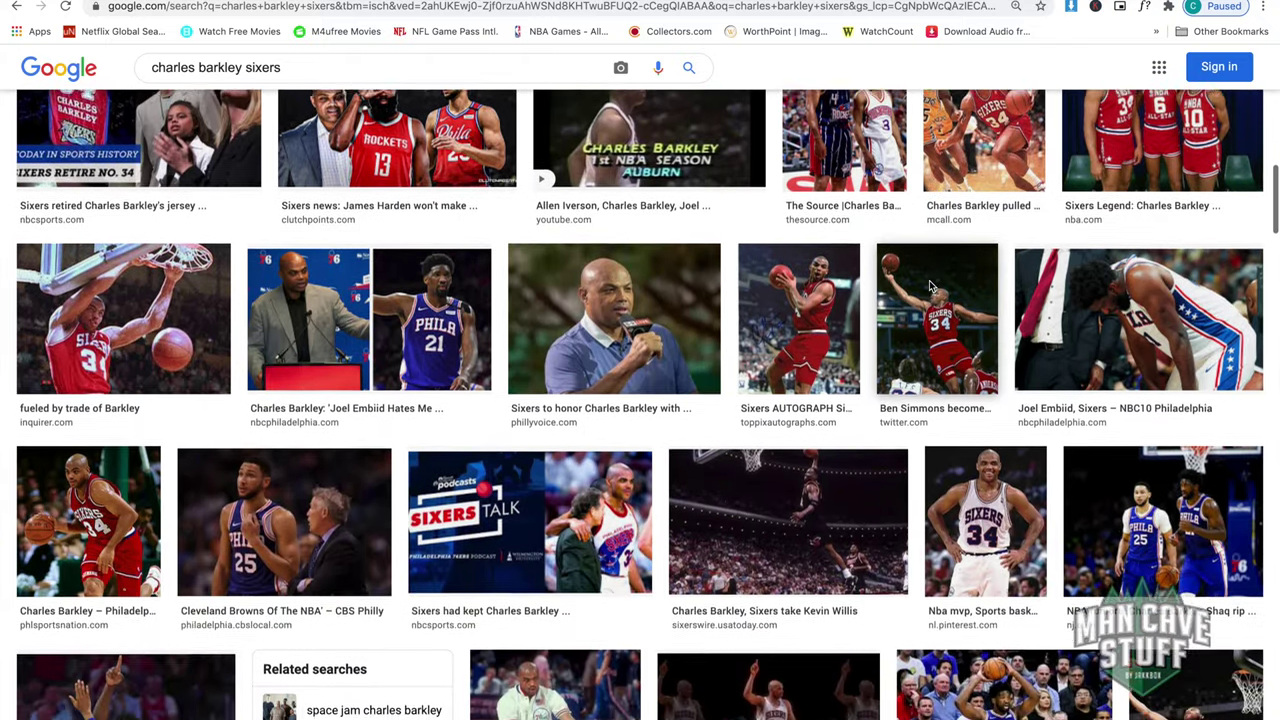
scroll(930, 287, "down", 3)
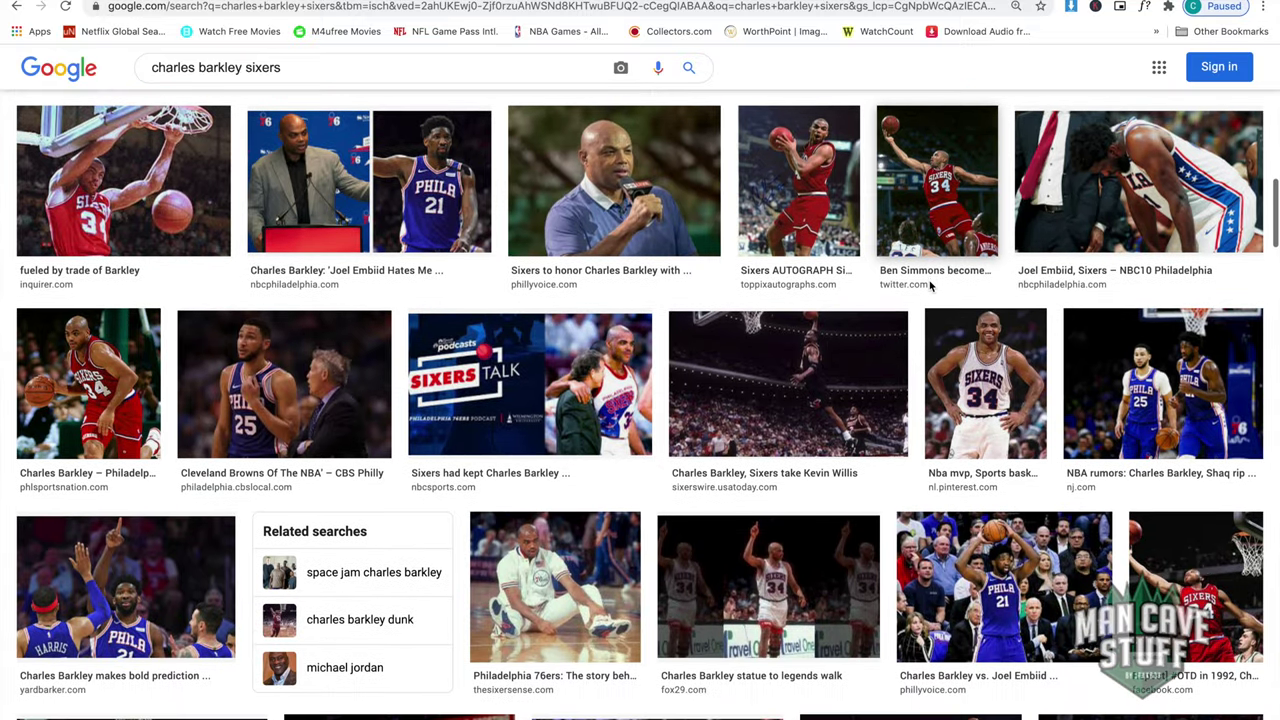
scroll(930, 287, "down", 5)
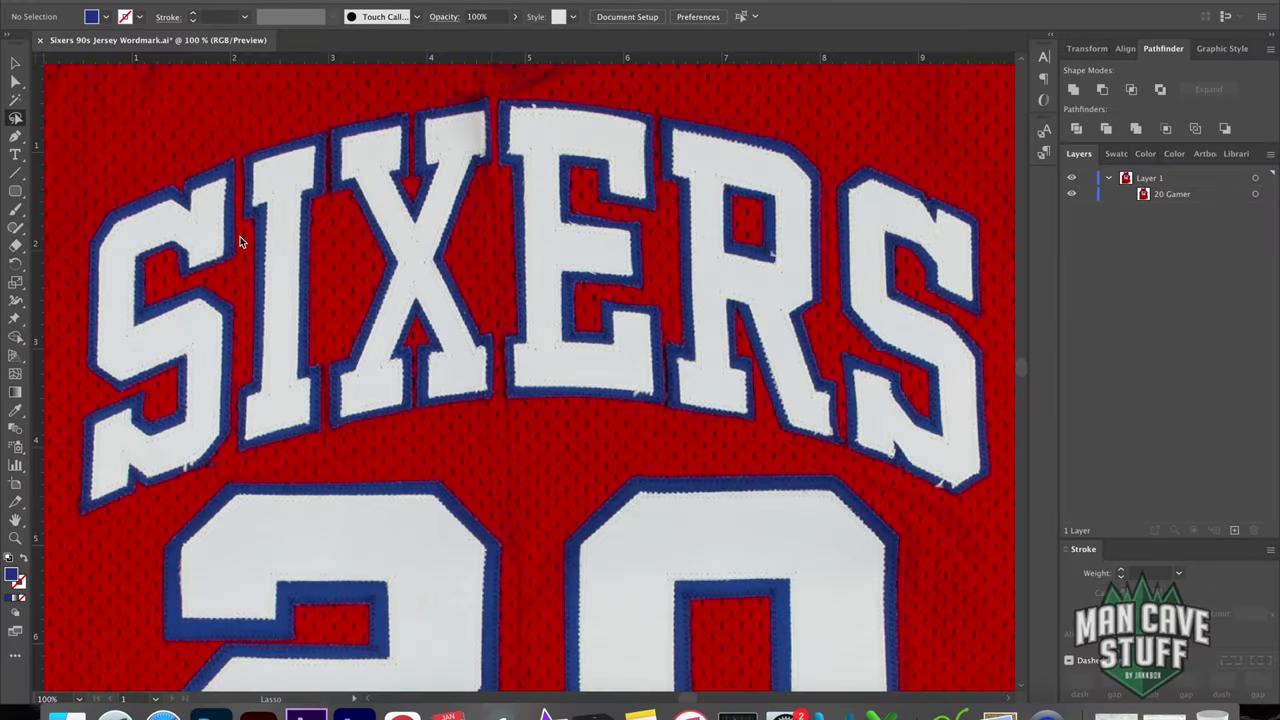
In Illustrator, set up the Pen tool with no fill and a 0.5 pt green stroke, hex 30E530.
key("super+F9")
left_click(16, 137)
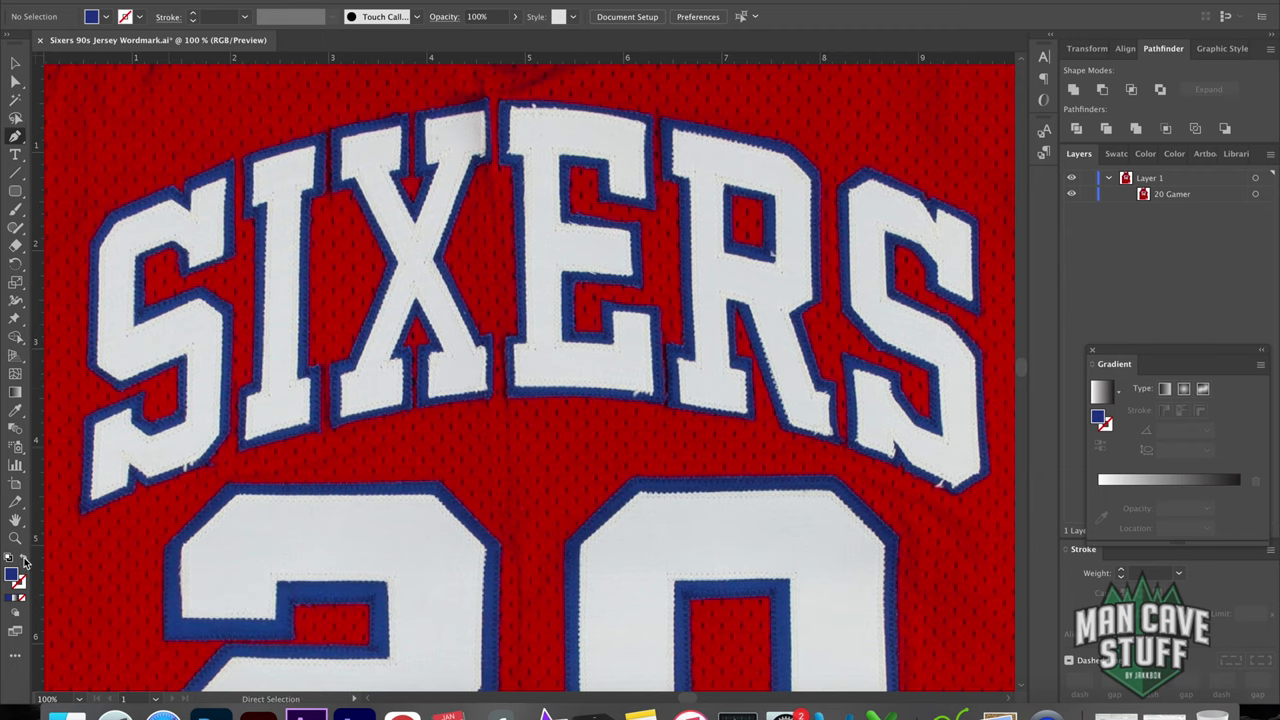
left_click(24, 561)
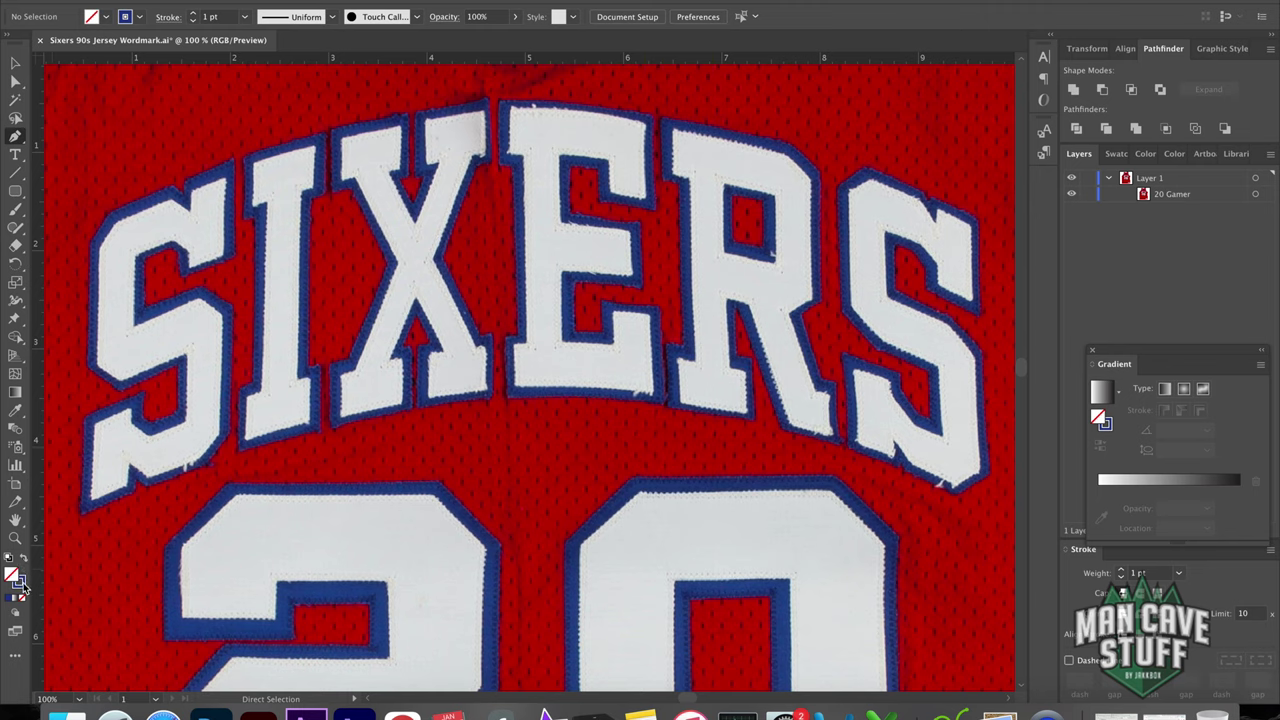
double_click(22, 584)
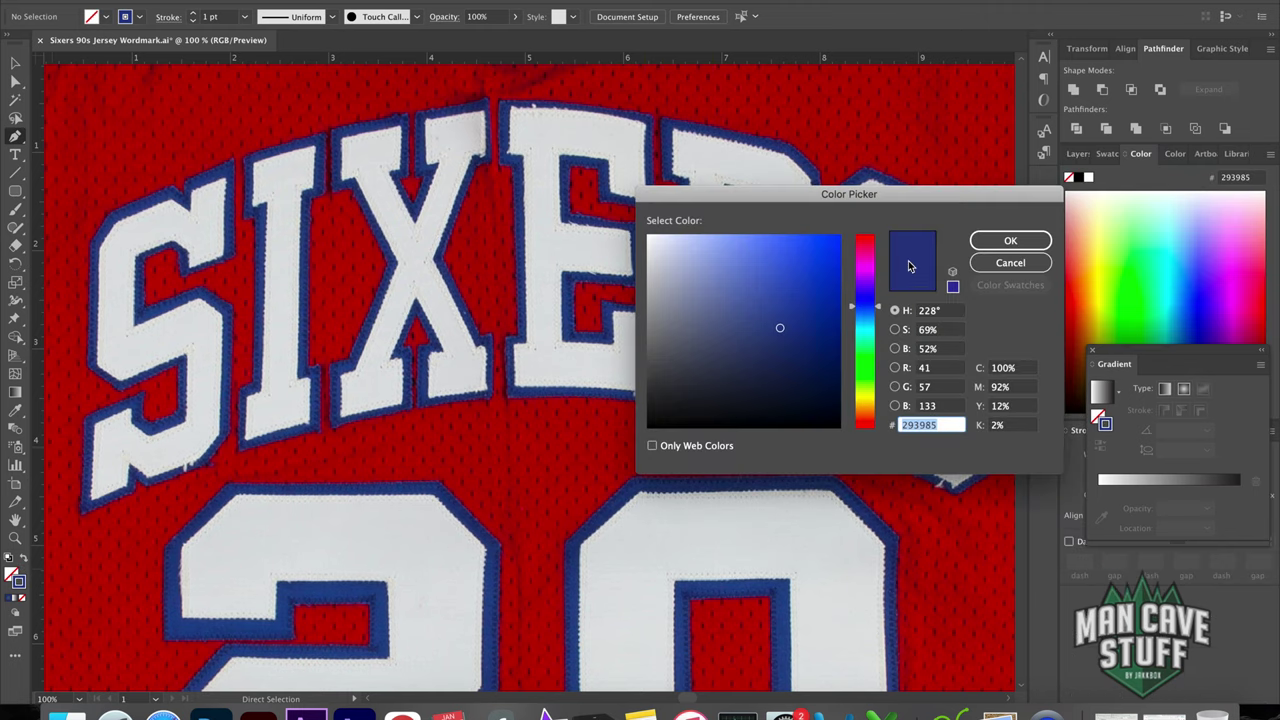
left_click(866, 370)
left_click(799, 253)
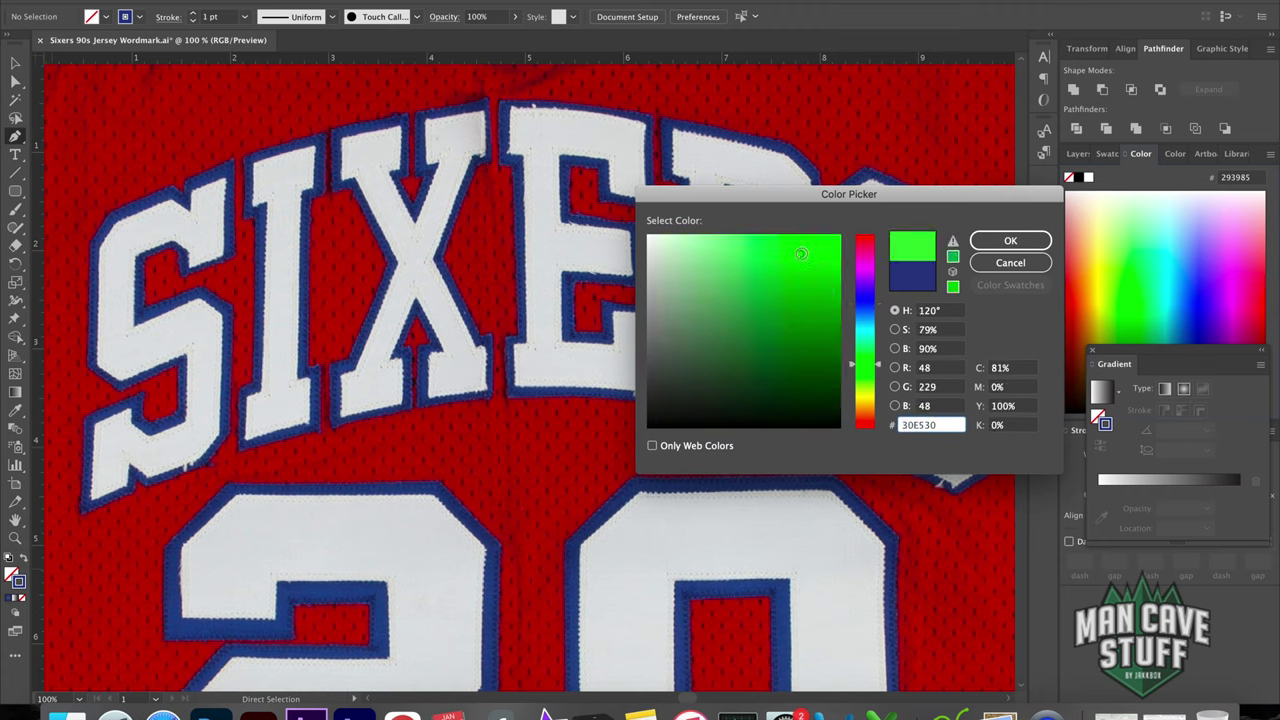
left_click(1012, 243)
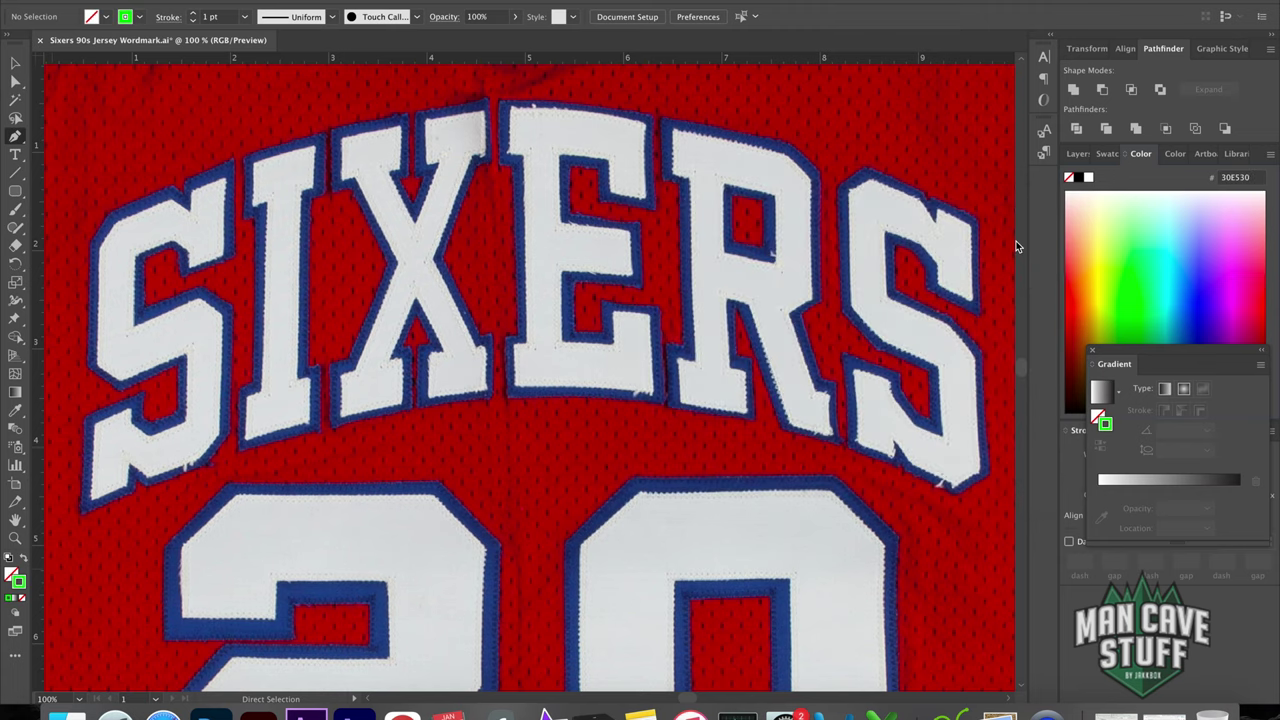
left_click(245, 18)
left_click(259, 50)
Trace the white face of the first S in SIXERS as a closed path and swap its green stroke to the fill.
left_click(100, 251)
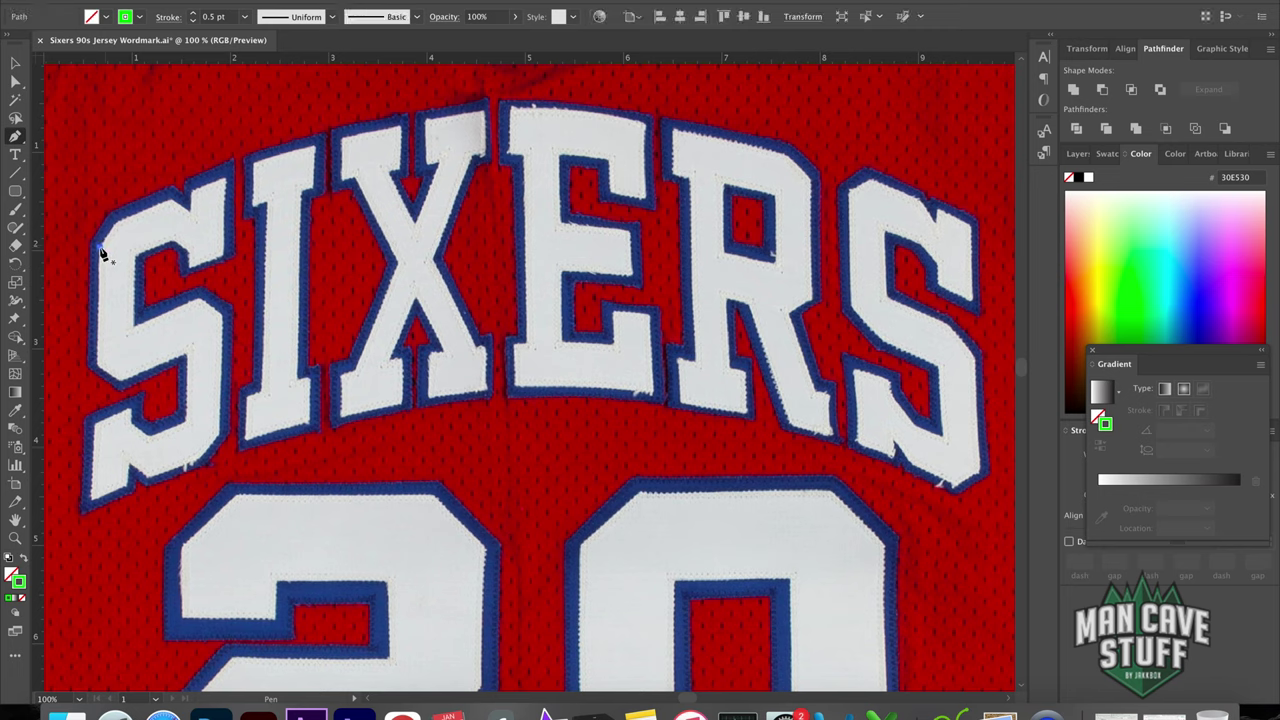
left_click(100, 370)
left_click(185, 356)
left_click(185, 420)
left_click(148, 435)
left_click(128, 410)
left_click(96, 430)
left_click(88, 505)
left_click(128, 465)
left_click(213, 442)
left_click(226, 322)
left_click(200, 298)
left_click(133, 330)
left_click(193, 266)
left_click(223, 266)
left_click(227, 186)
left_click(227, 178)
left_click(193, 210)
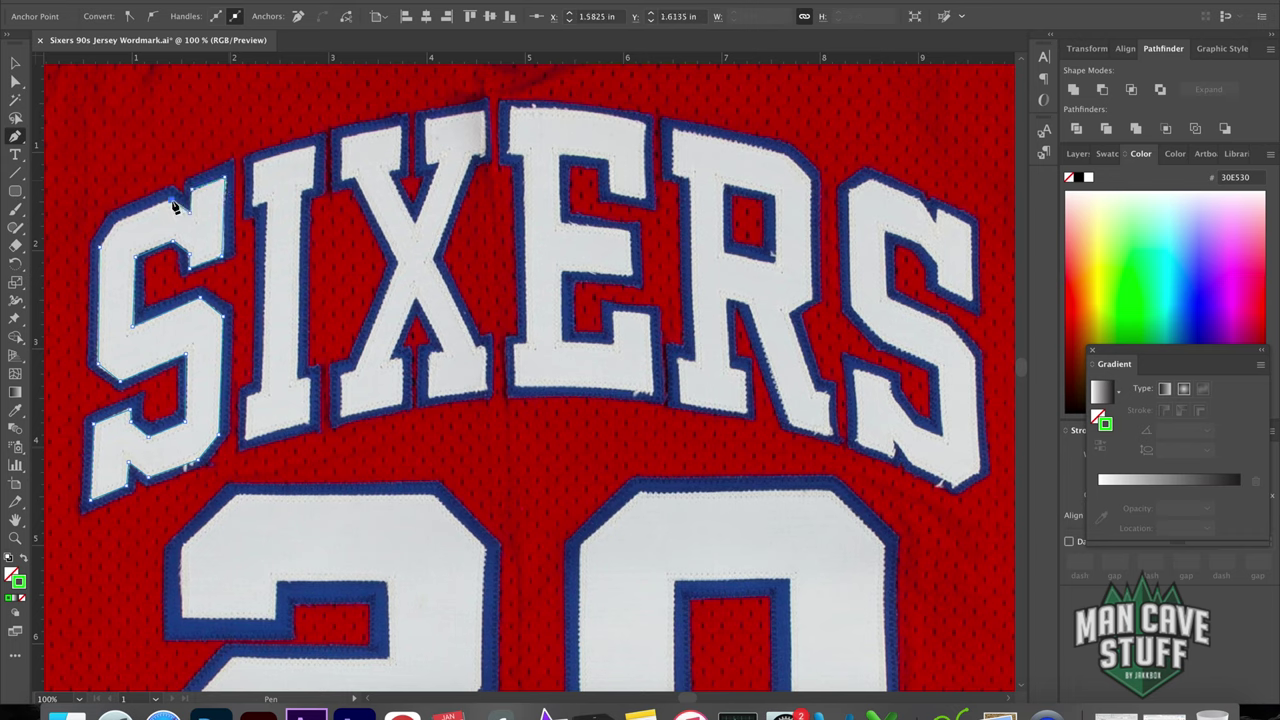
left_click(108, 244)
key("ctrl")
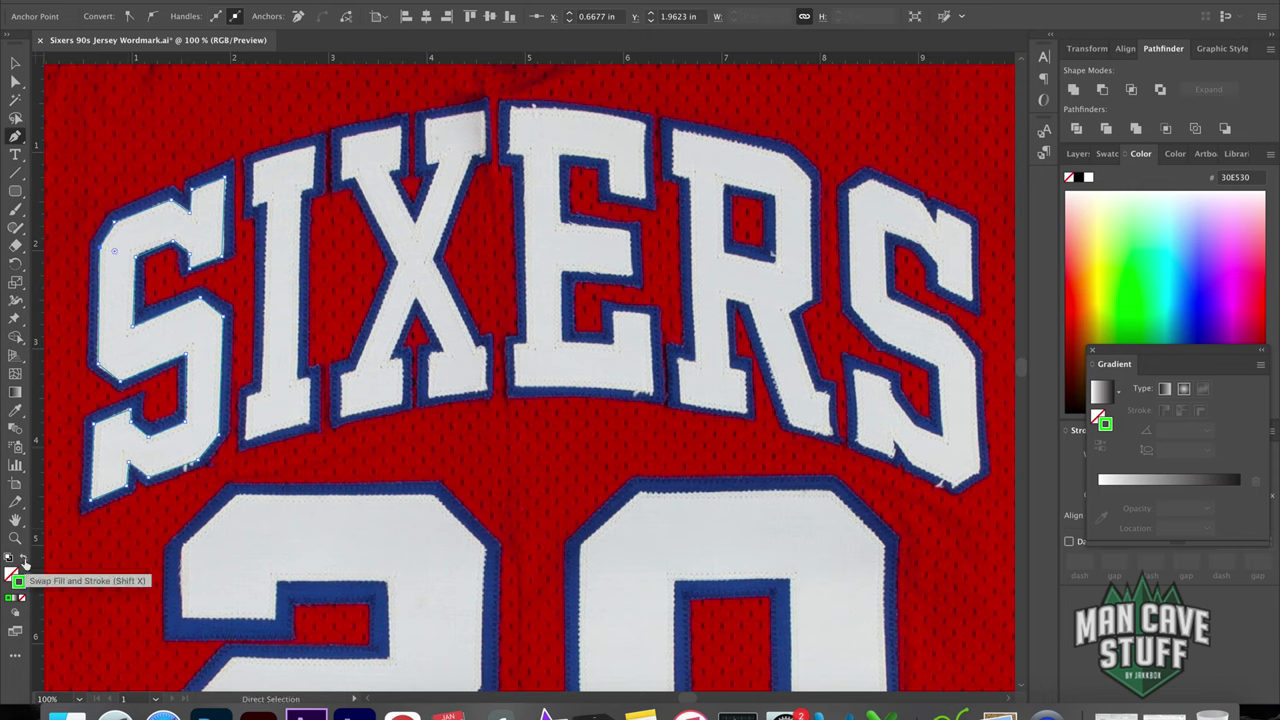
left_click(25, 564)
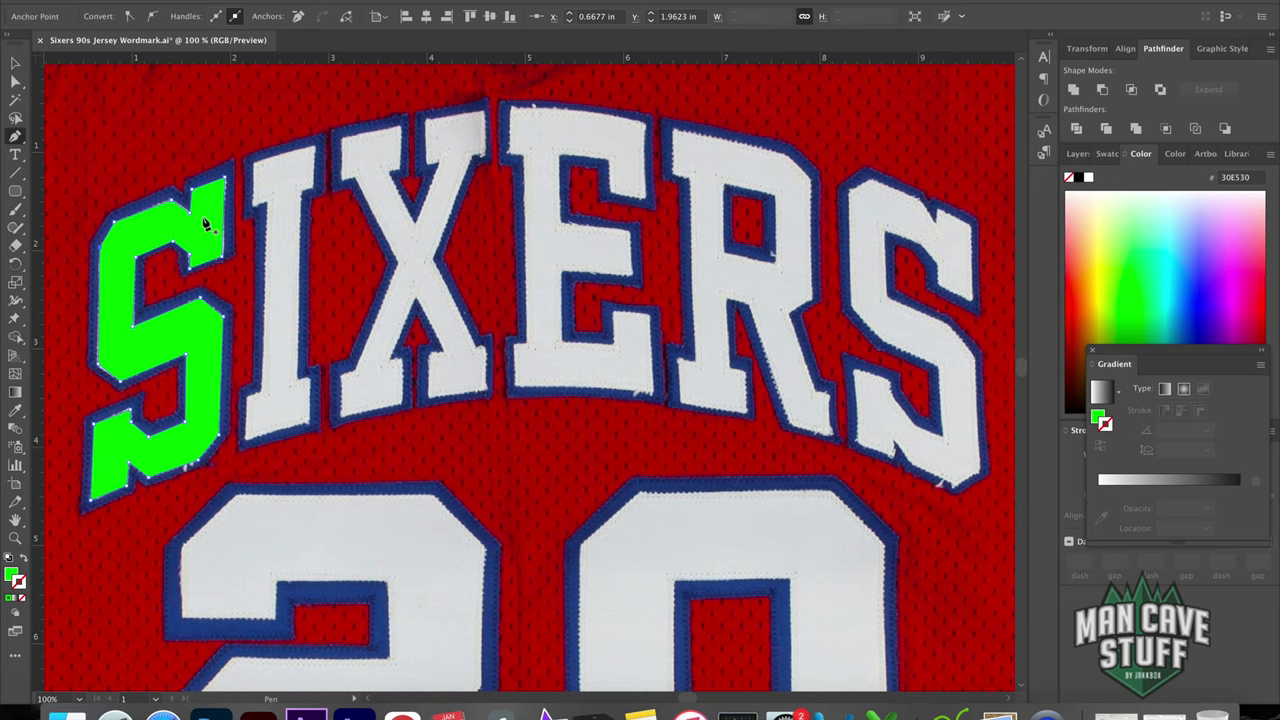
Adjust the anchor point at the outer corner of the first S's middle bend to meet the white lettering's edge.
left_click(15, 537)
left_click(158, 352)
left_click(544, 360)
left_click(480, 439)
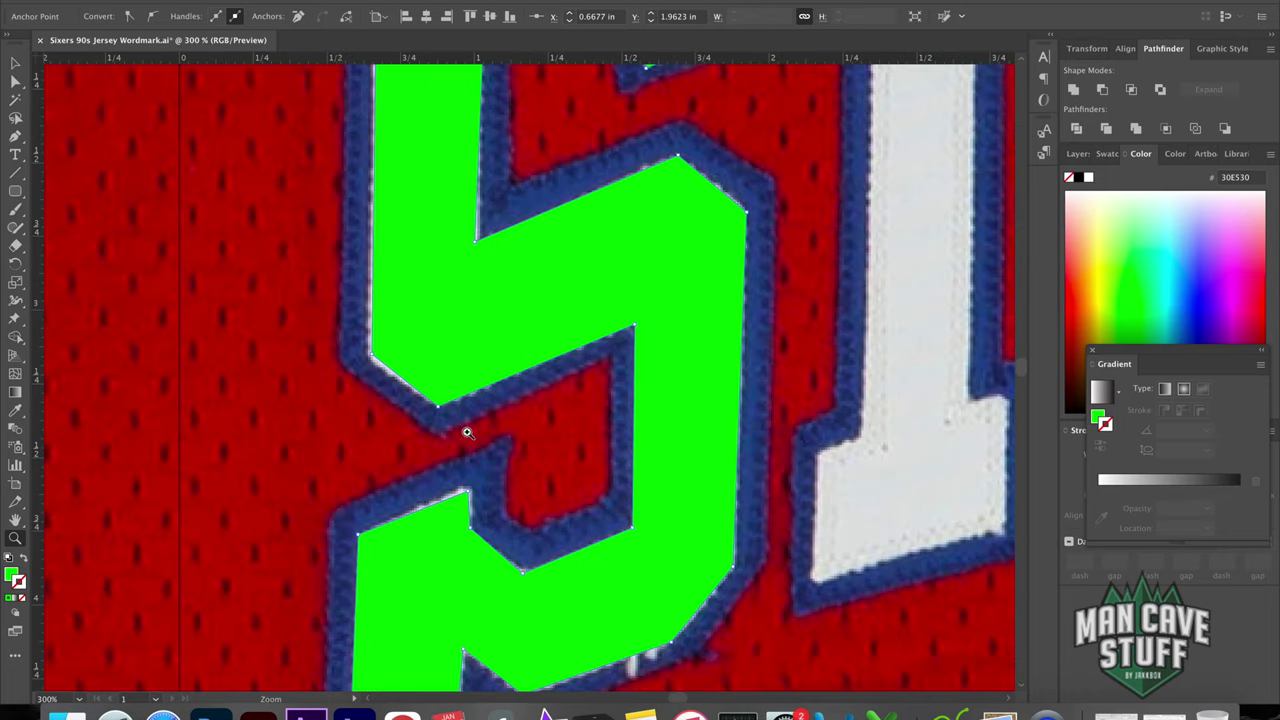
key("a")
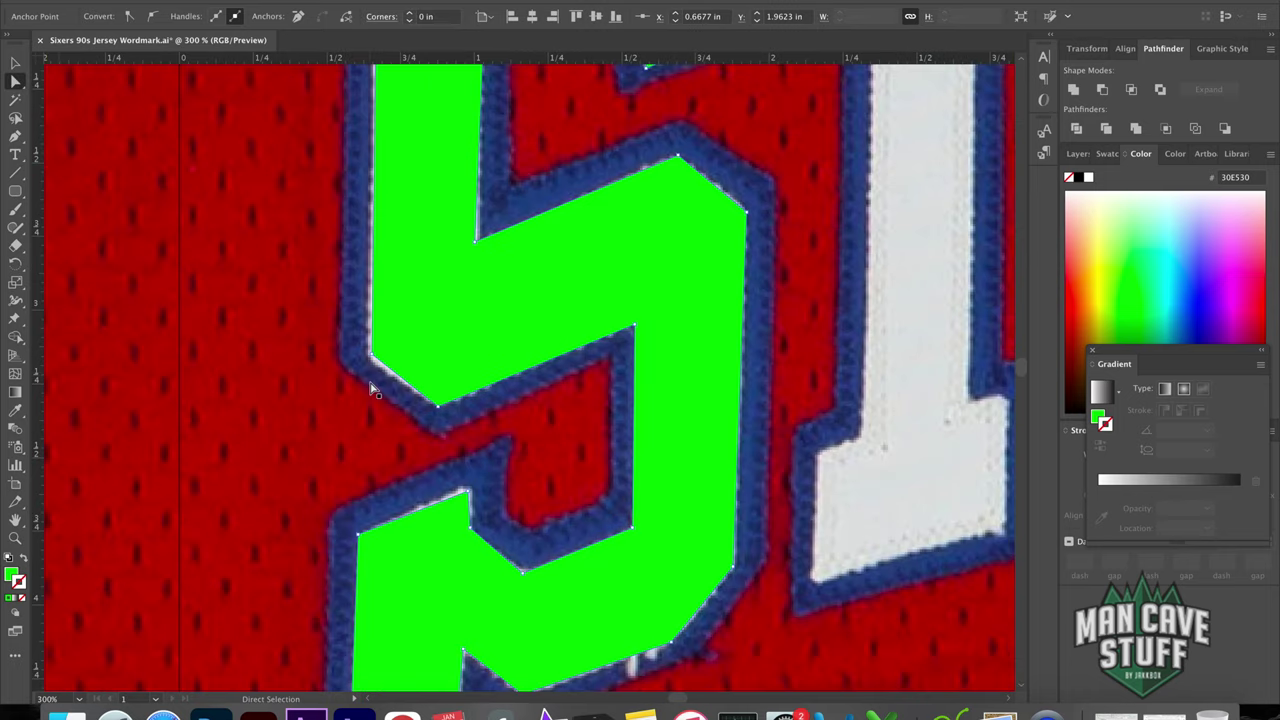
left_click(373, 360)
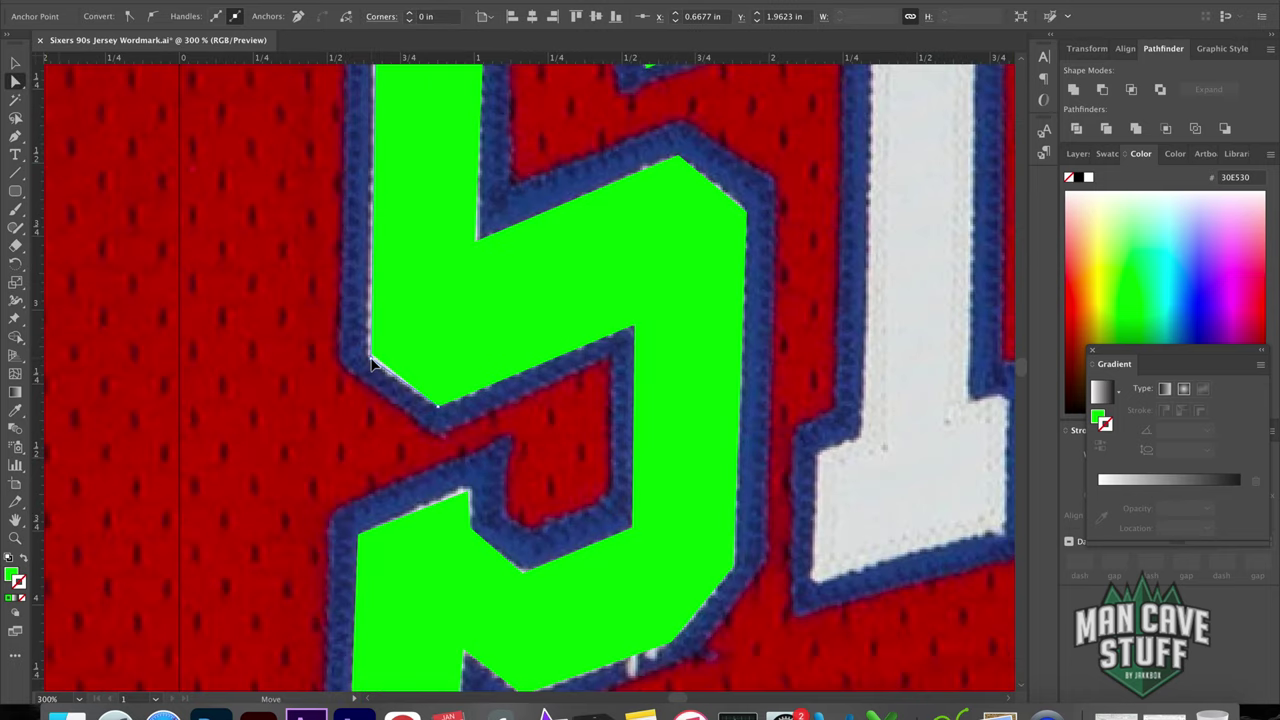
Draw a closed green-filled path around the four-sided counter of the R.
scroll(464, 380, "right", 5)
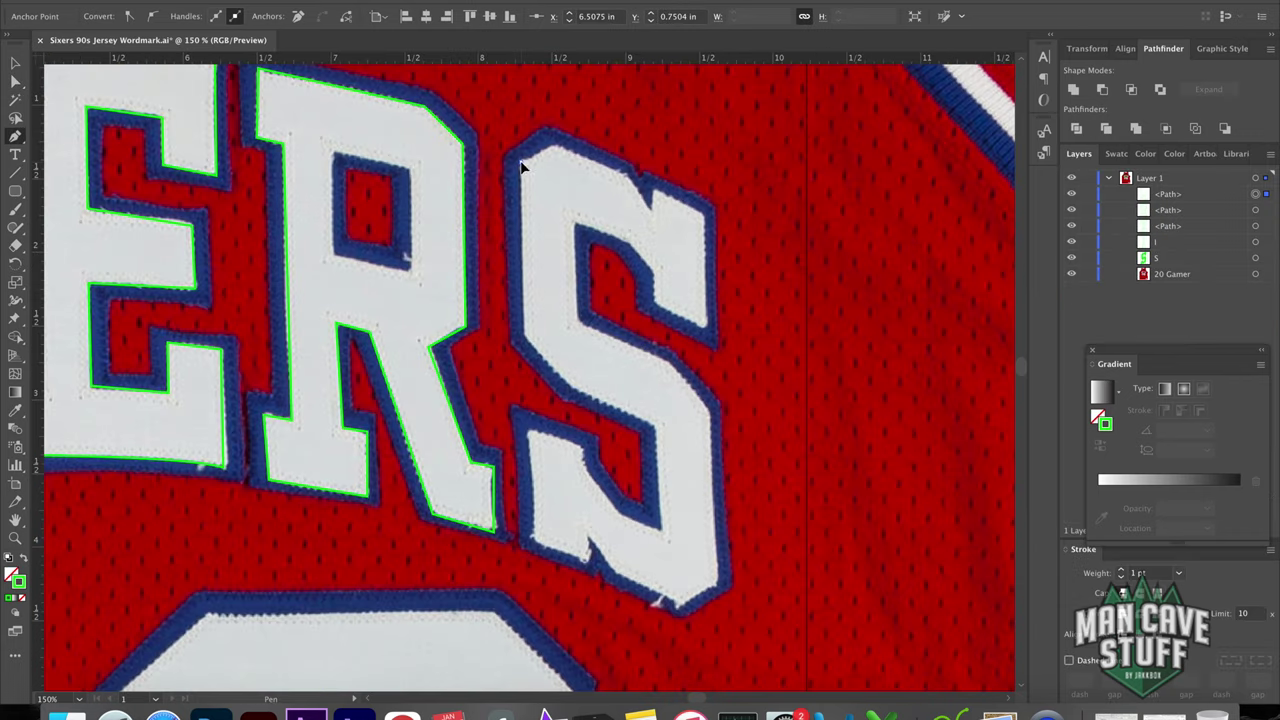
key("p")
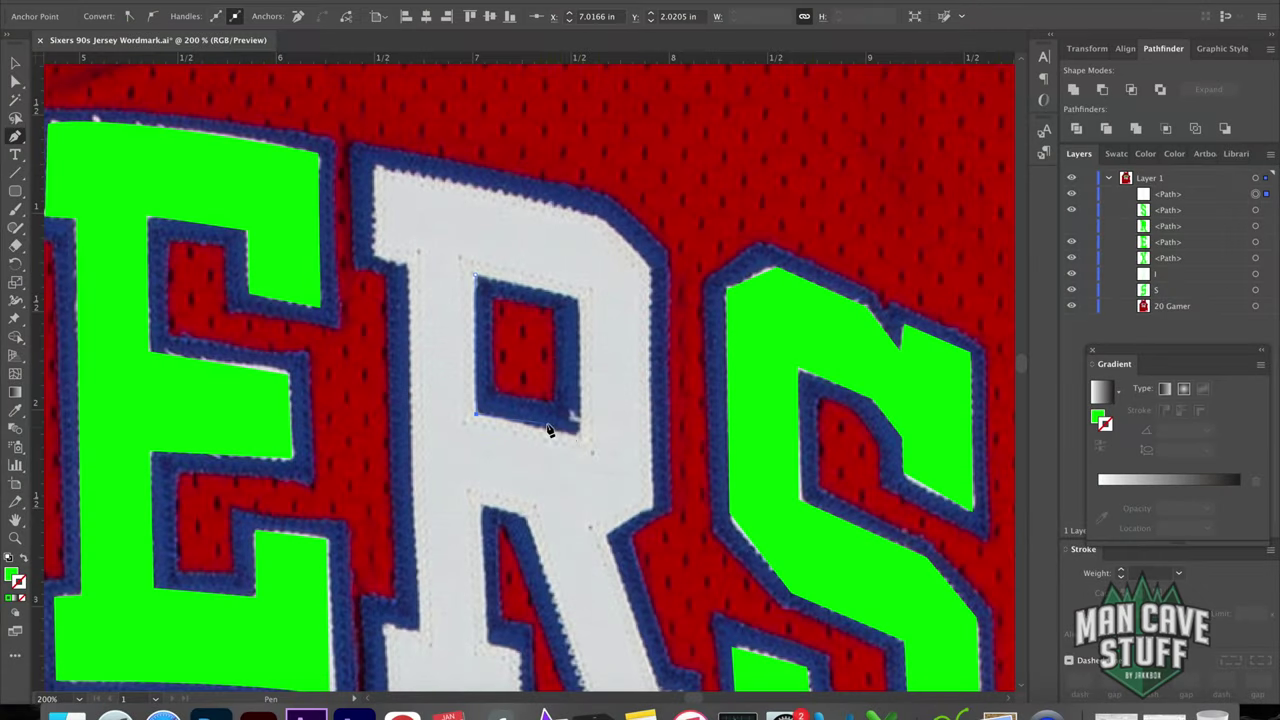
left_click(579, 434)
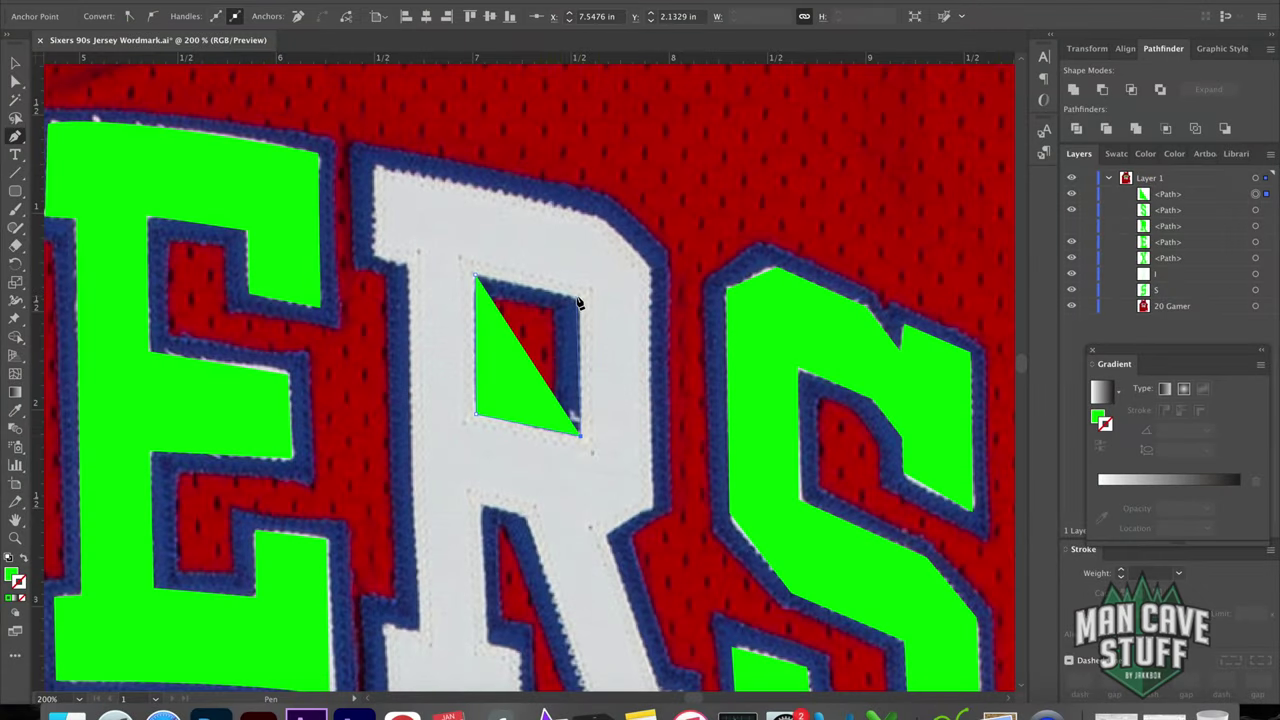
left_click(579, 295)
left_click(476, 275)
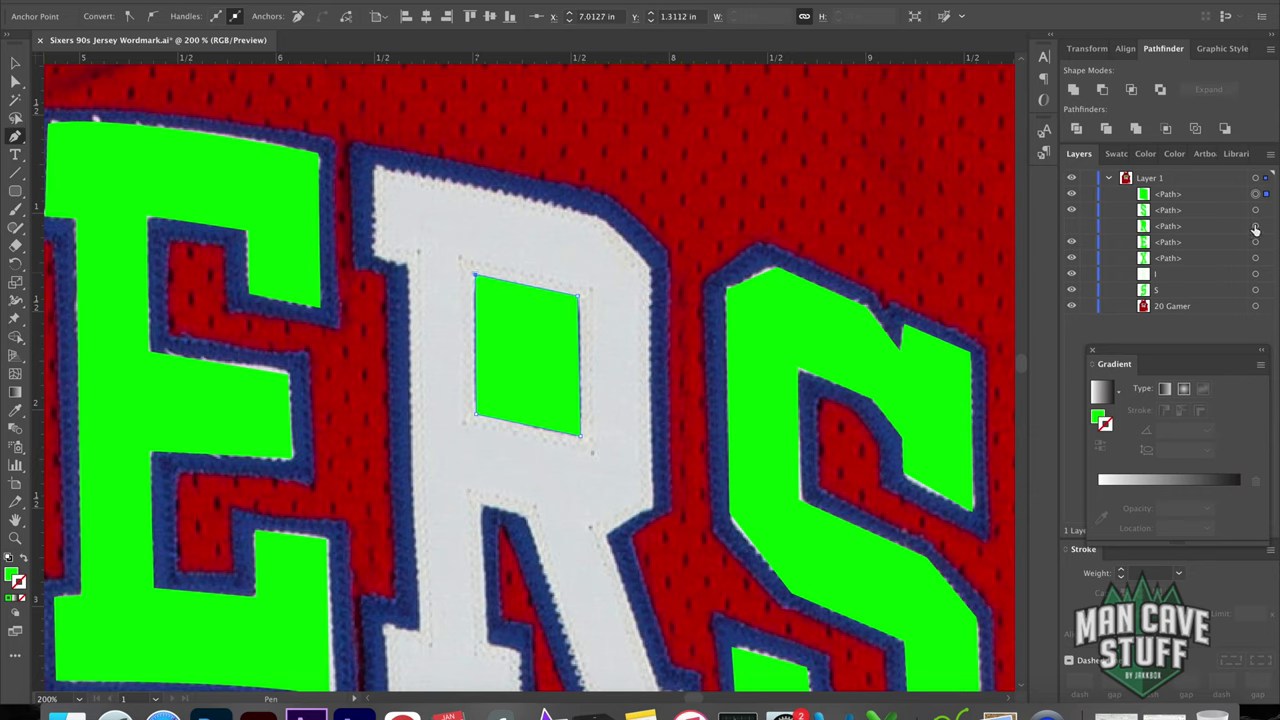
Show the hidden R path, select it with the counter path, and cut the counter out using Shape Builder.
left_click(1071, 227)
left_click(1256, 227)
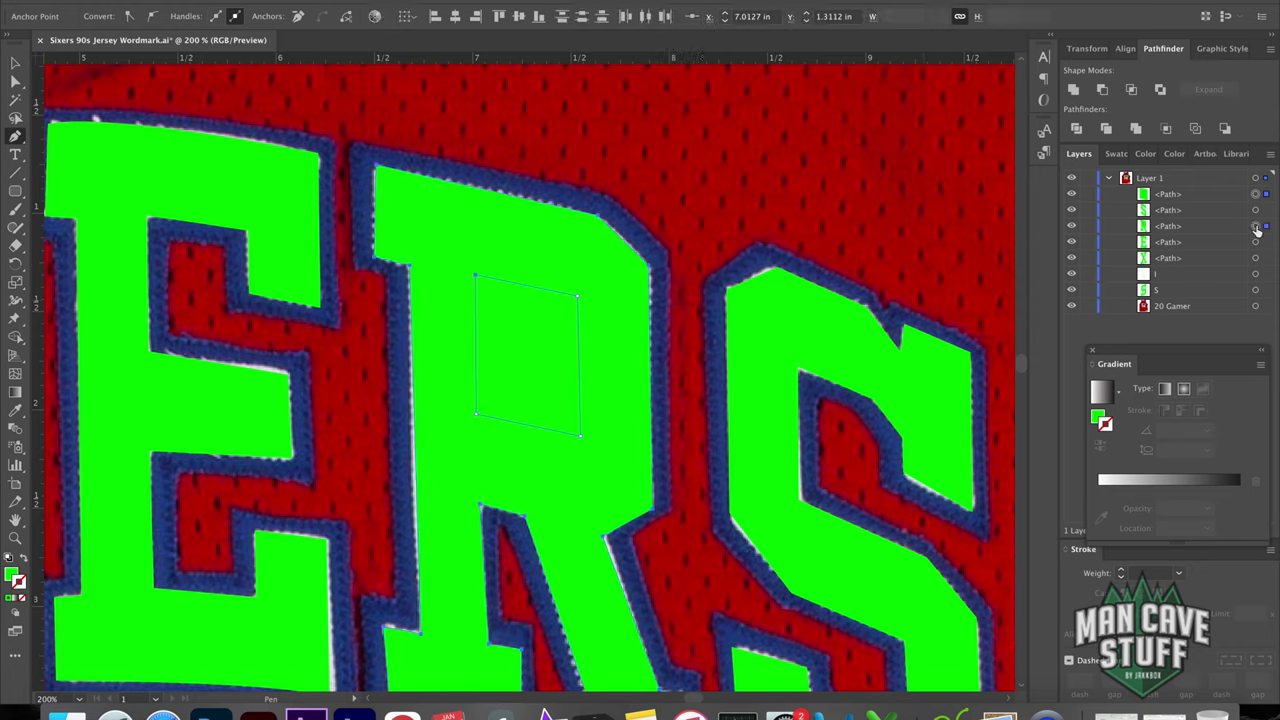
left_click(16, 338)
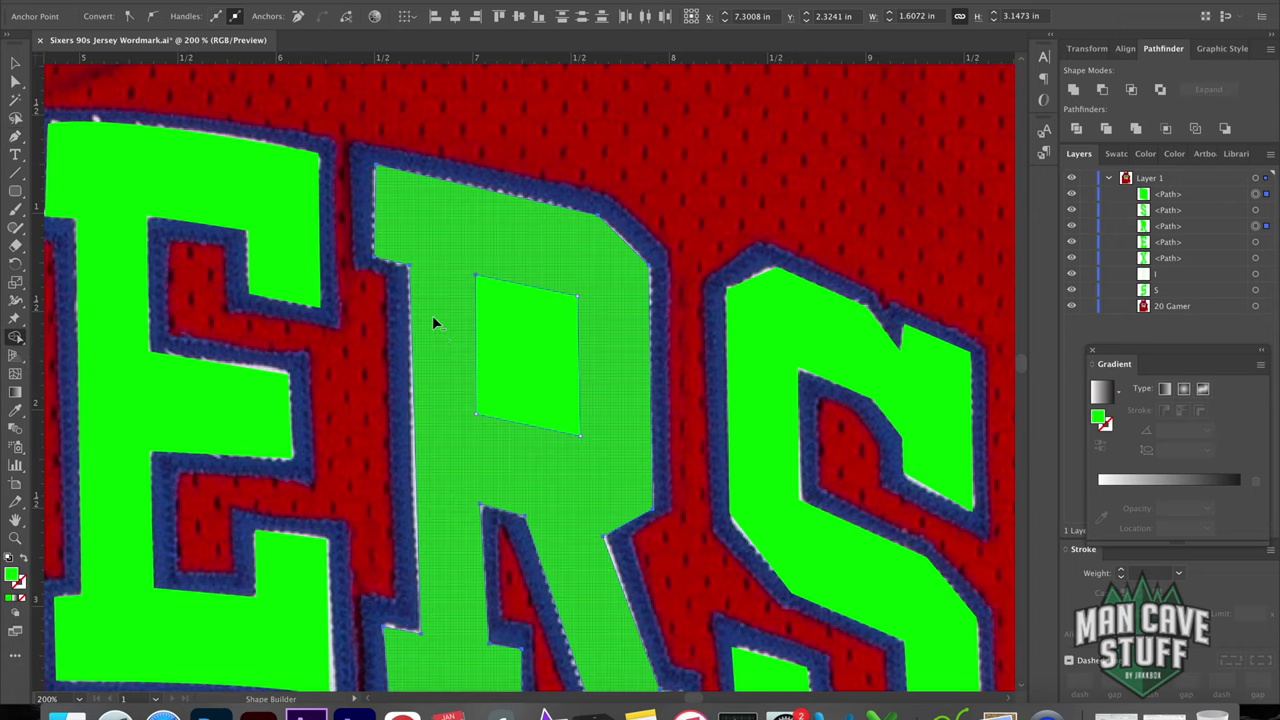
left_click(511, 330, "alt")
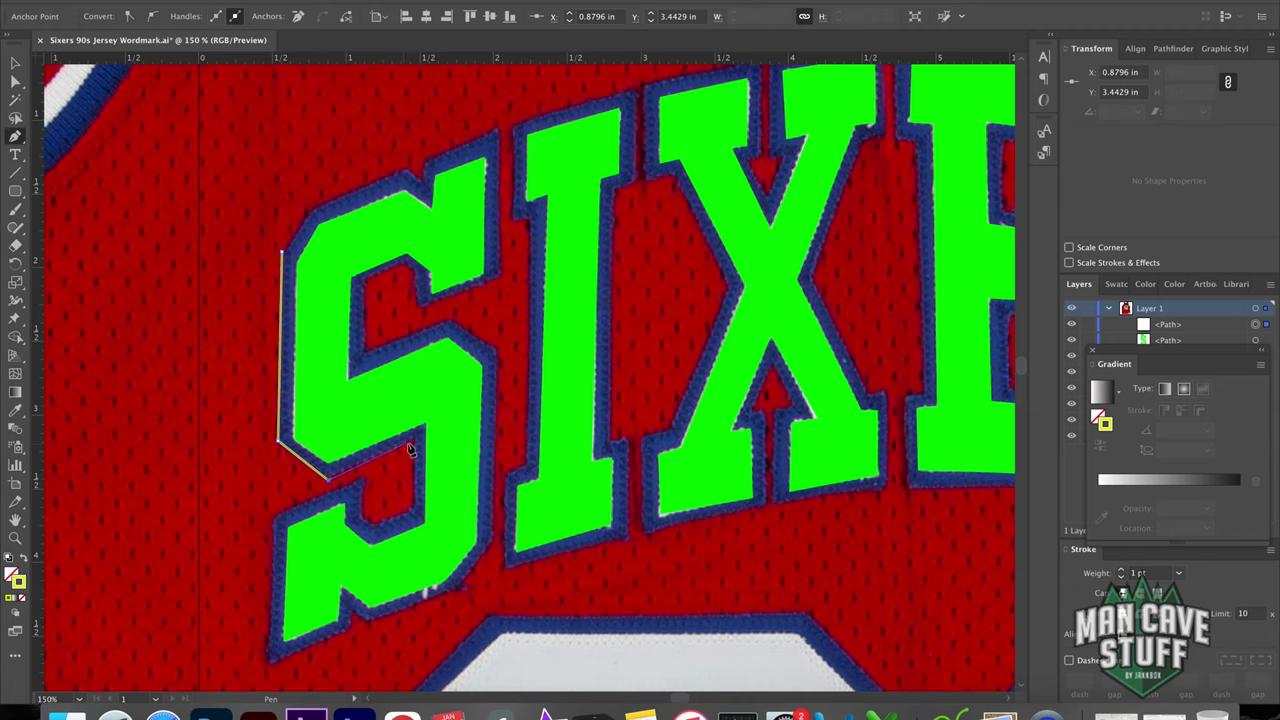
Finish tracing the outer edge of the first S's blue border and swap the yellow stroke to a fill.
left_click(412, 440)
left_click(412, 505)
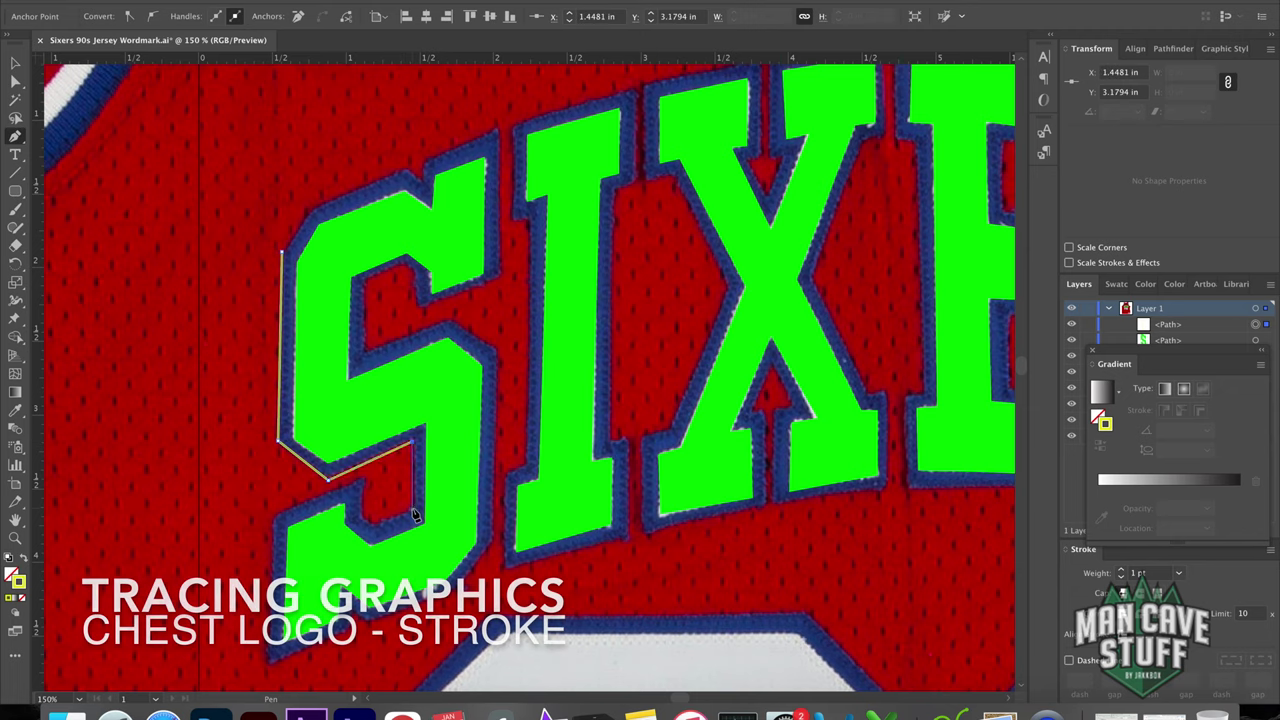
left_click(372, 522)
left_click(362, 480)
left_click(272, 518)
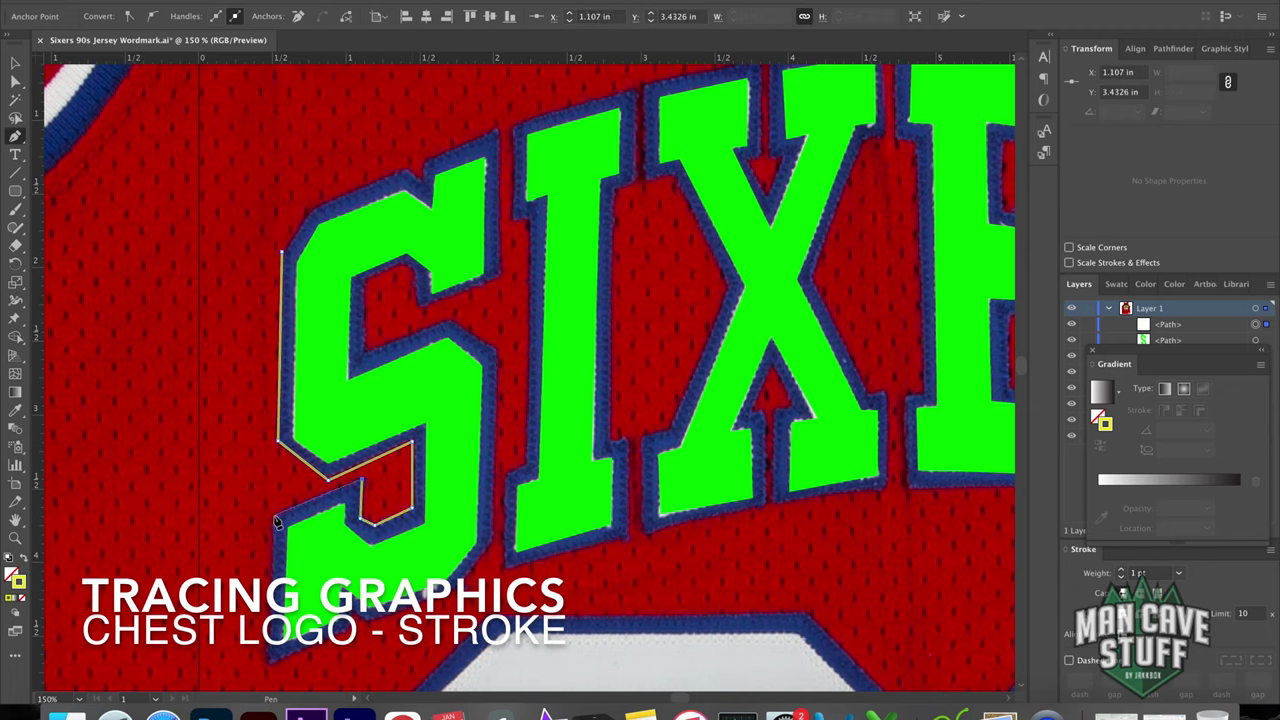
left_click(268, 665)
left_click(347, 612)
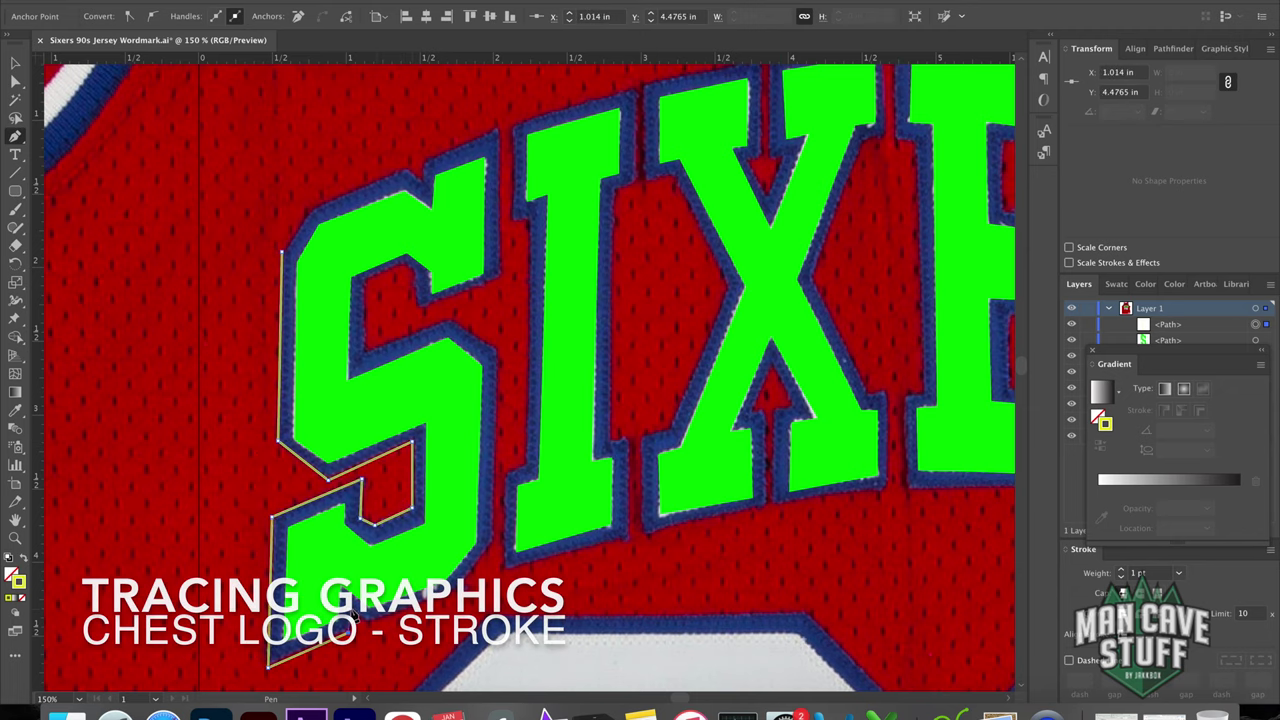
left_click(367, 620)
left_click(458, 588)
left_click(491, 544)
left_click(496, 348)
left_click(452, 318)
left_click(364, 352)
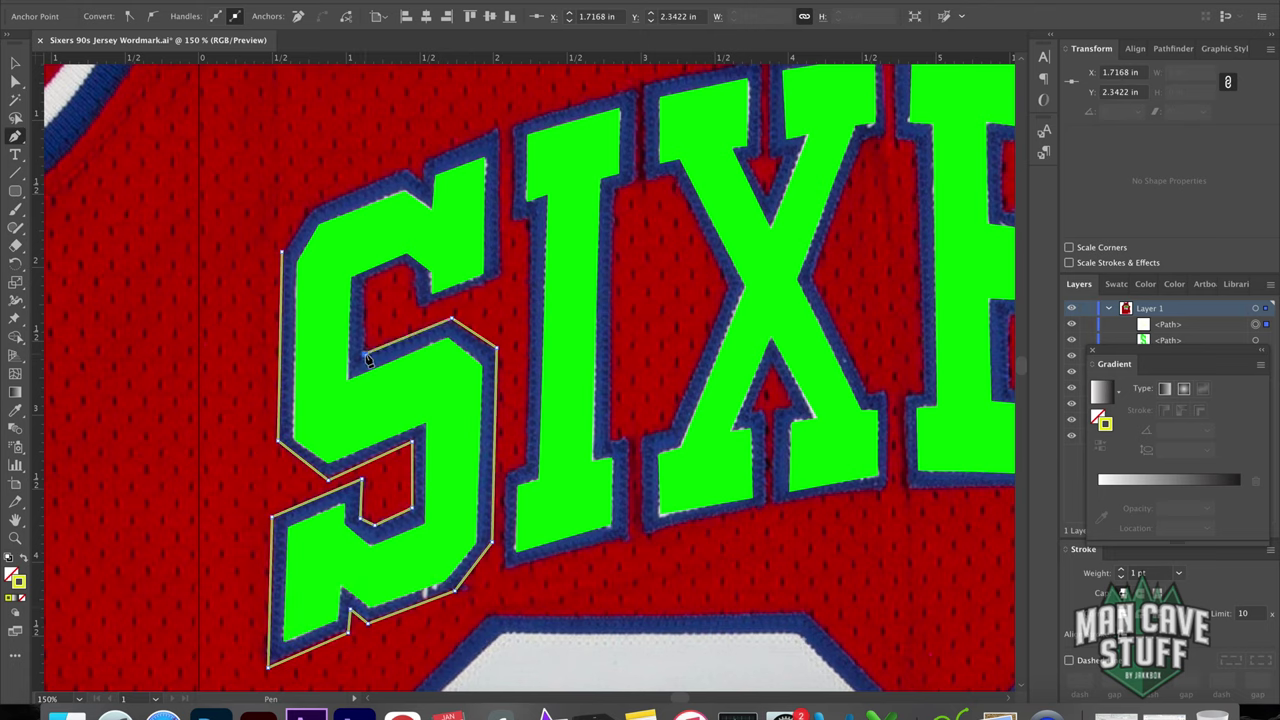
left_click(363, 284)
left_click(402, 264)
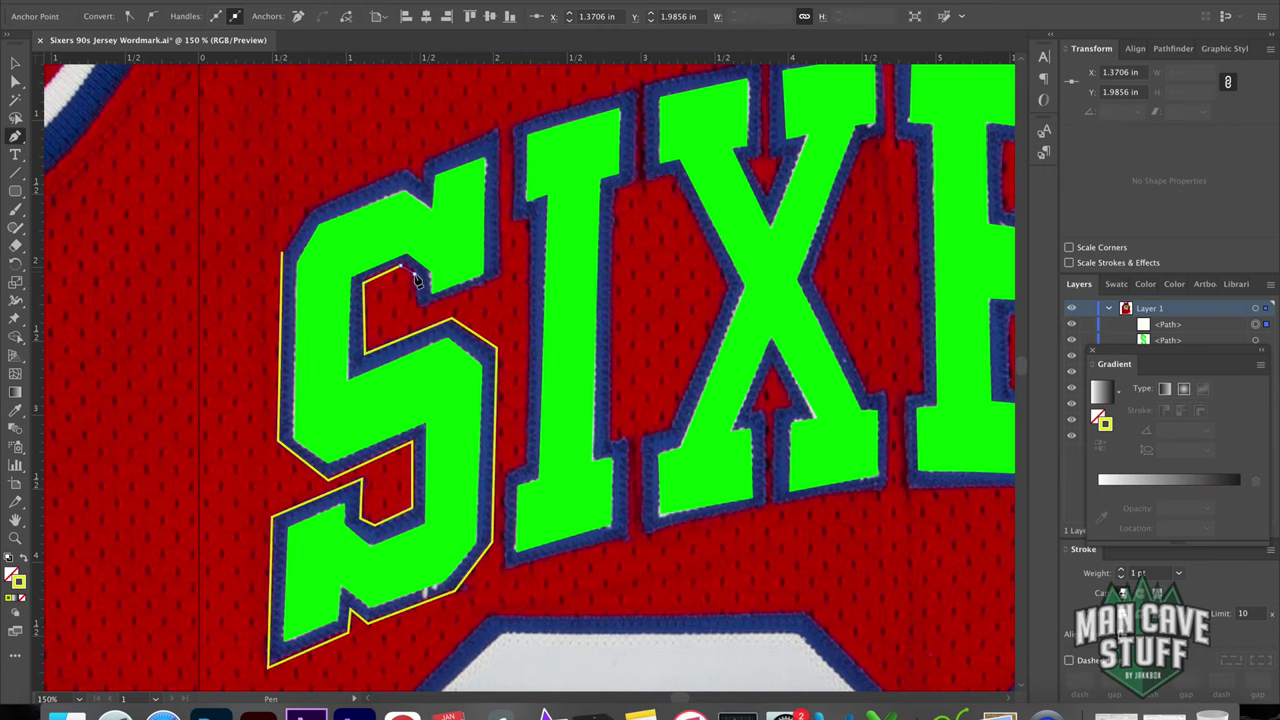
left_click(416, 296)
left_click(500, 280)
left_click(498, 127)
left_click(424, 159)
left_click(407, 174)
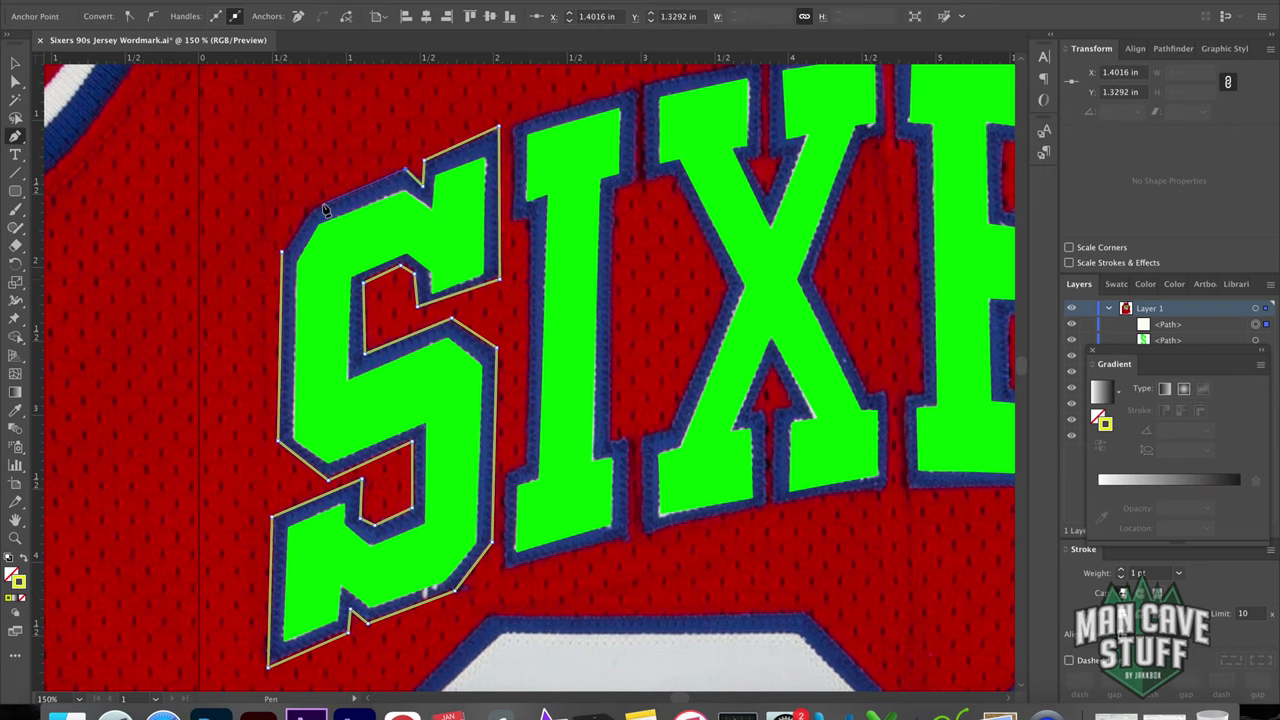
left_click(310, 210)
left_click(282, 251)
key("shift+x")
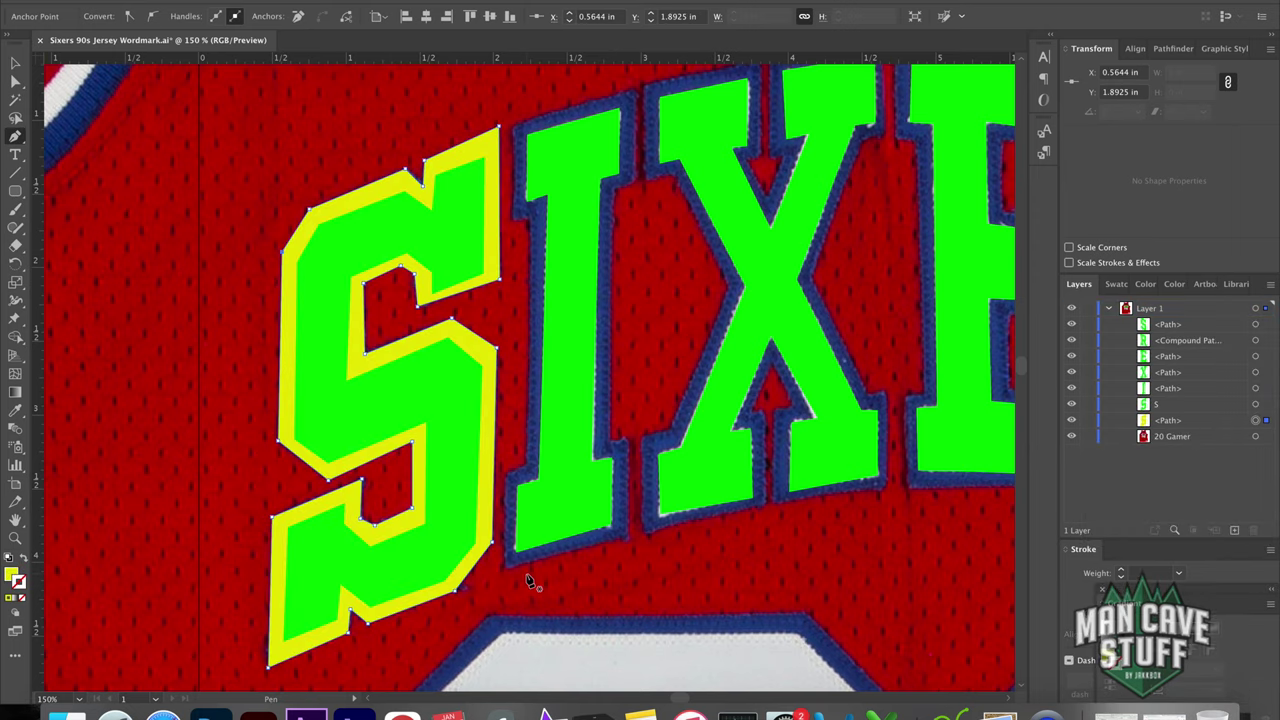
Begin tracing the outer edge of the I's blue border with a yellow path, down its outer left side and around its base.
scroll(548, 373, "right", 6)
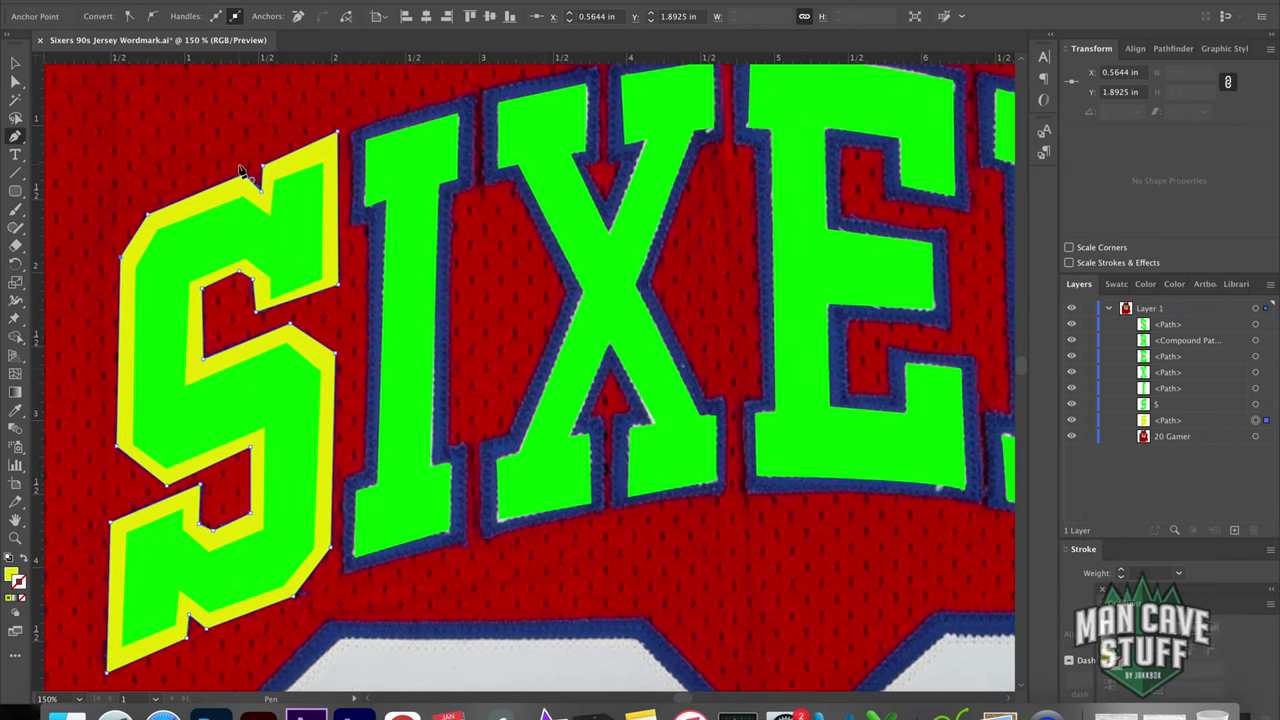
left_click(352, 131)
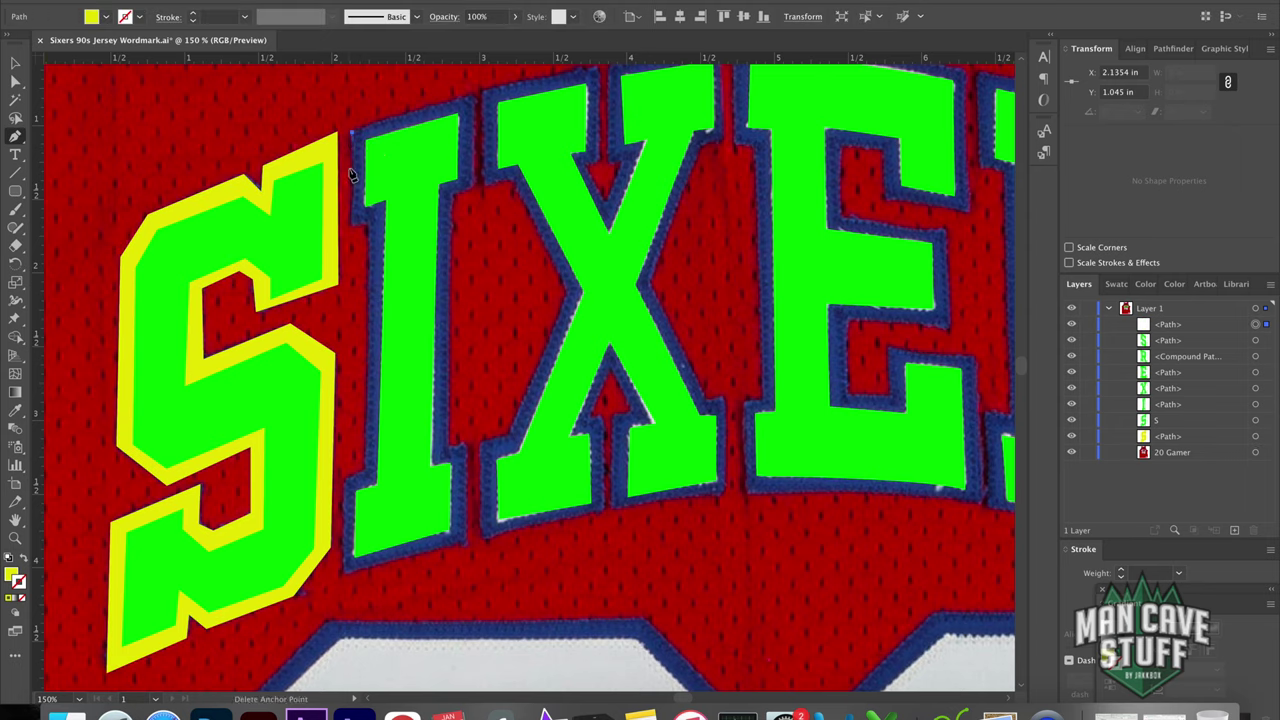
left_click(352, 222)
left_click(360, 468)
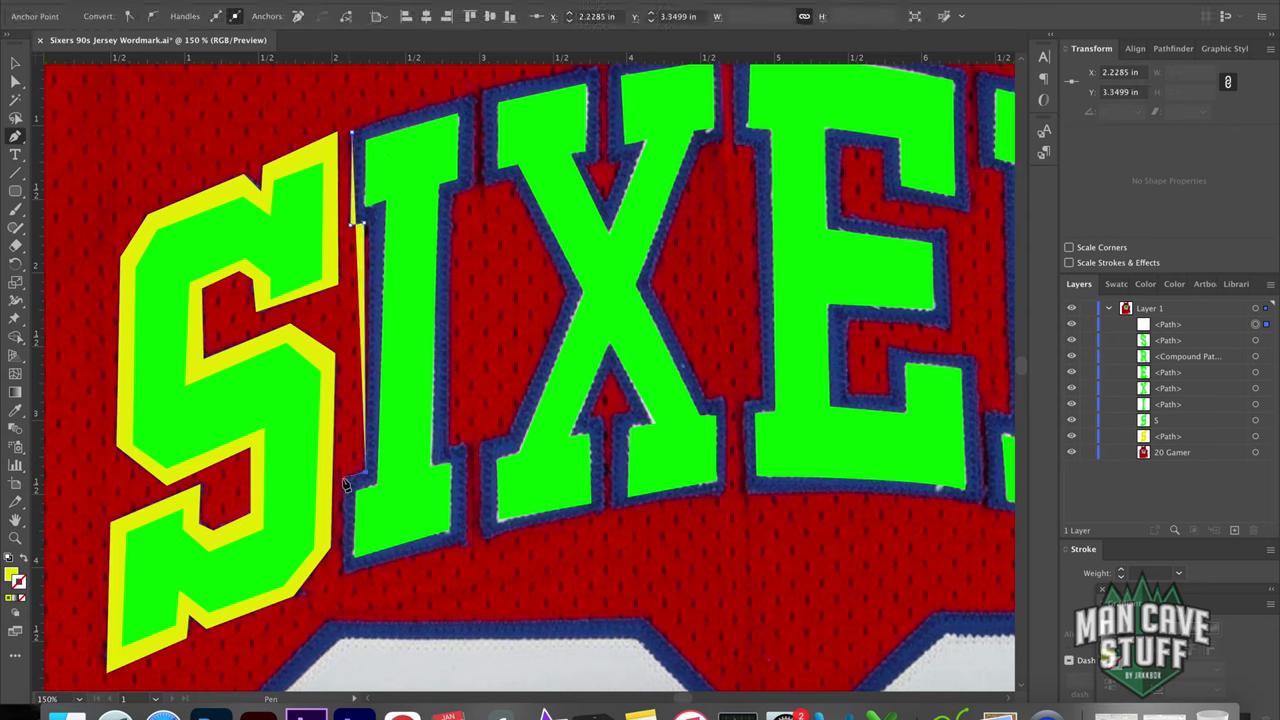
left_click(345, 479)
left_click(344, 572)
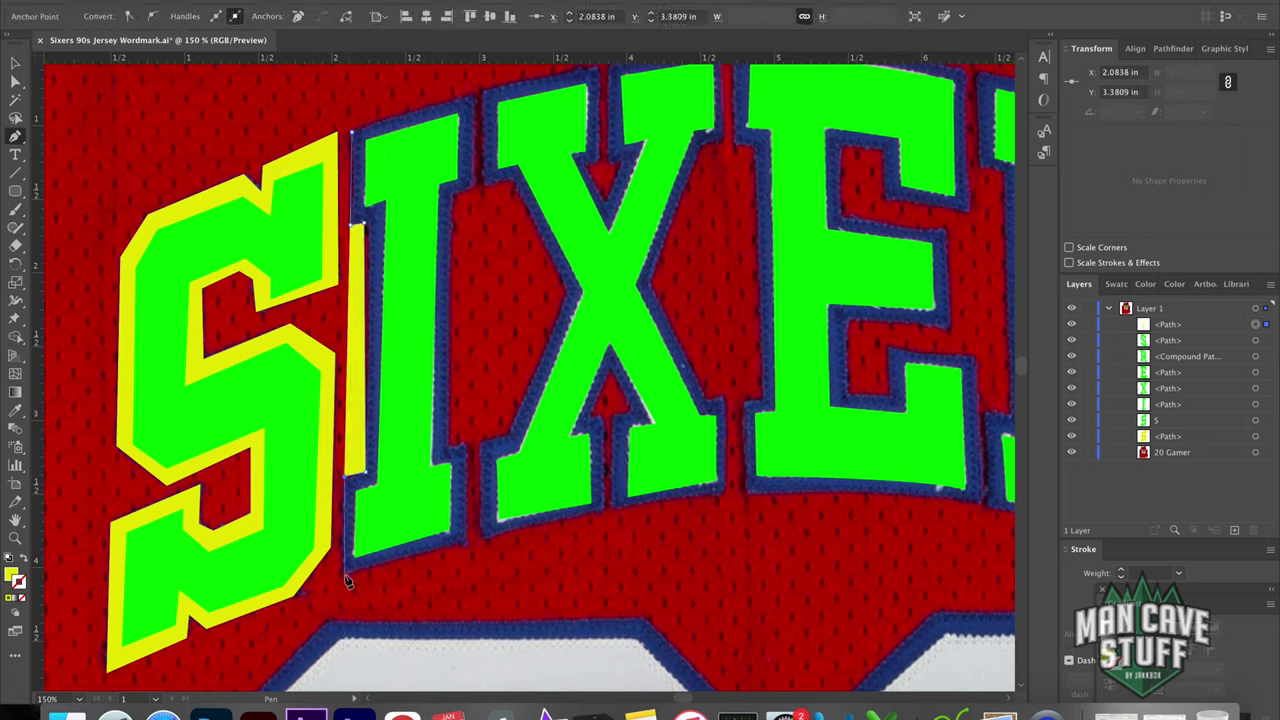
left_click(24, 567)
left_click(466, 545)
left_click(465, 441)
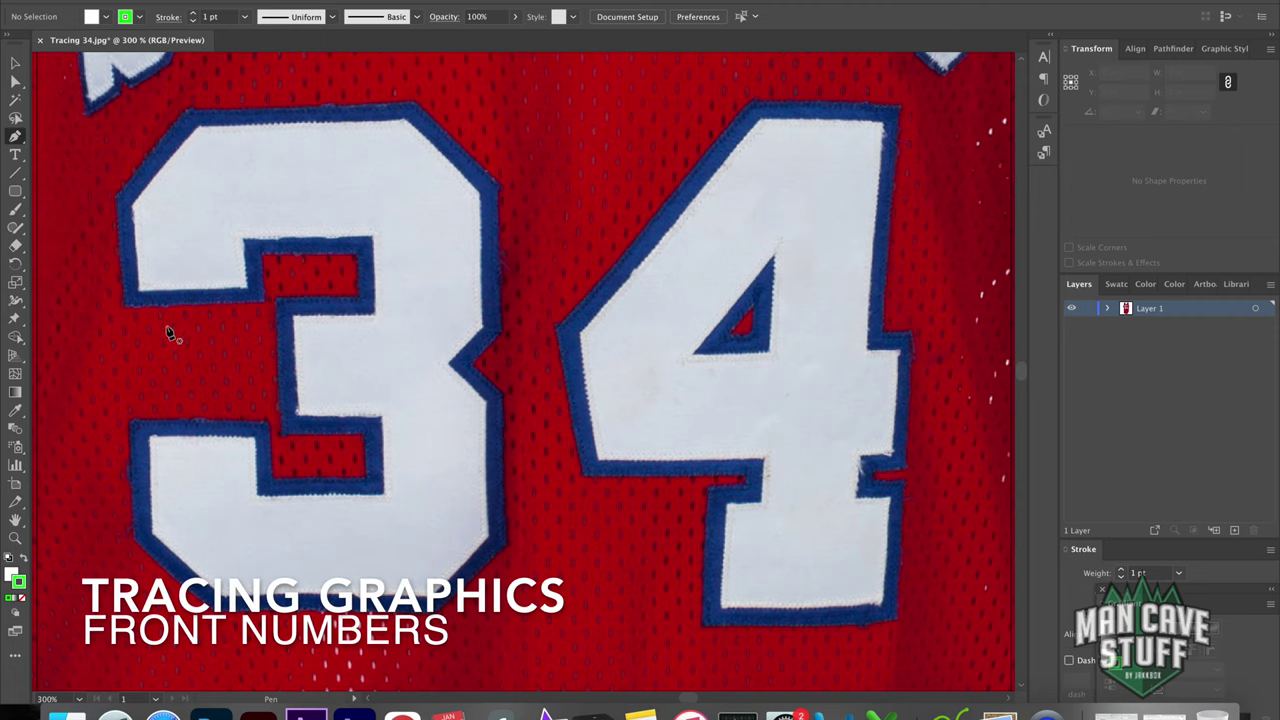
Start tracing the white face of the front number 3 with a green stroke around the end of its upper arm.
left_click(134, 210)
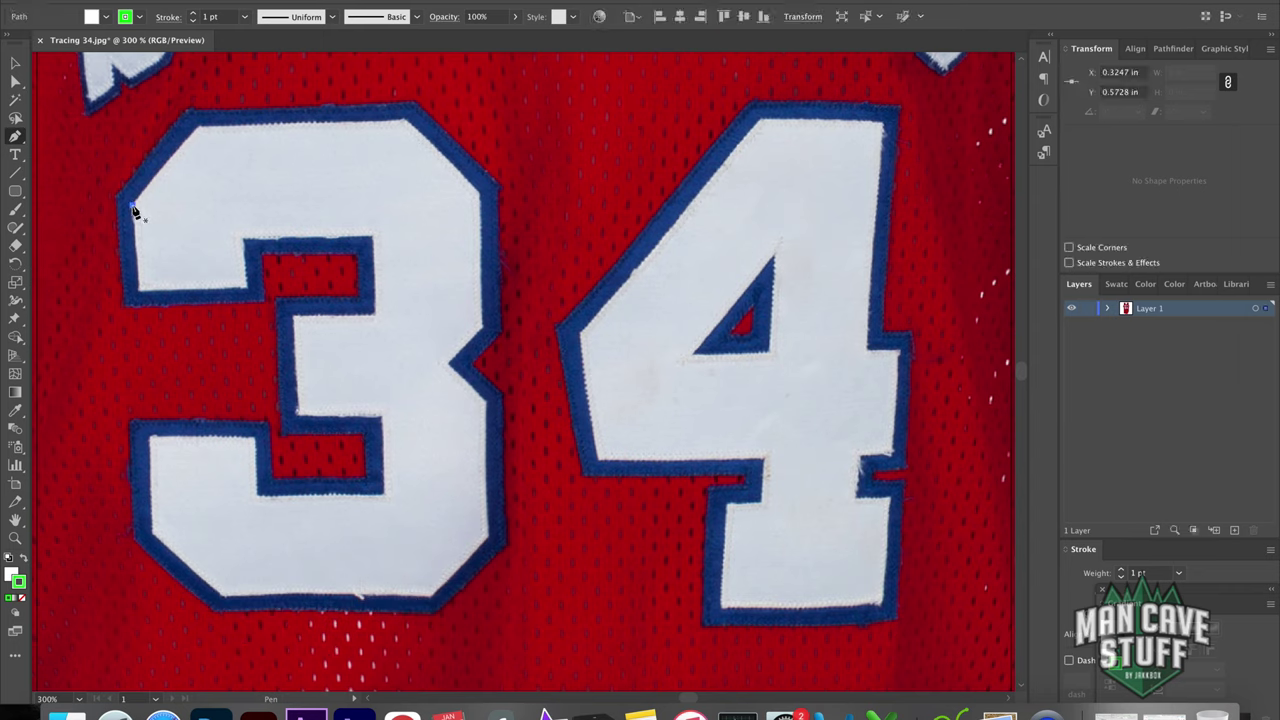
left_click(134, 290)
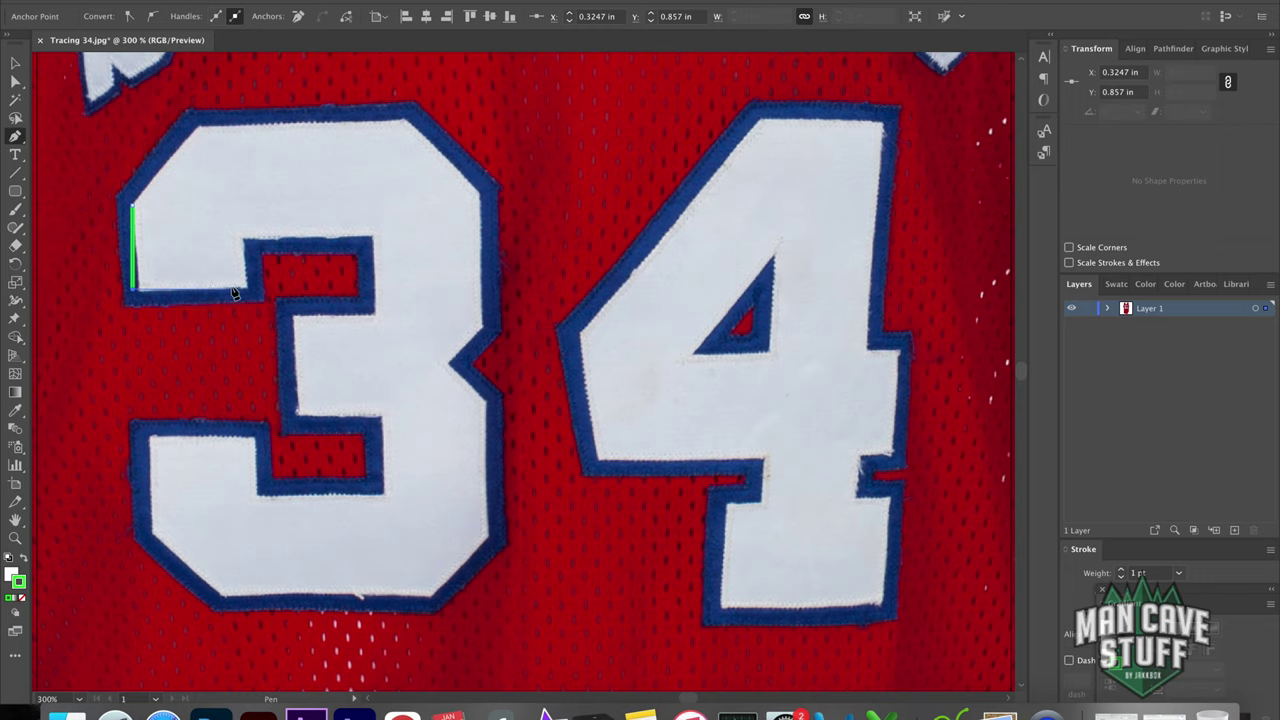
left_click(248, 291)
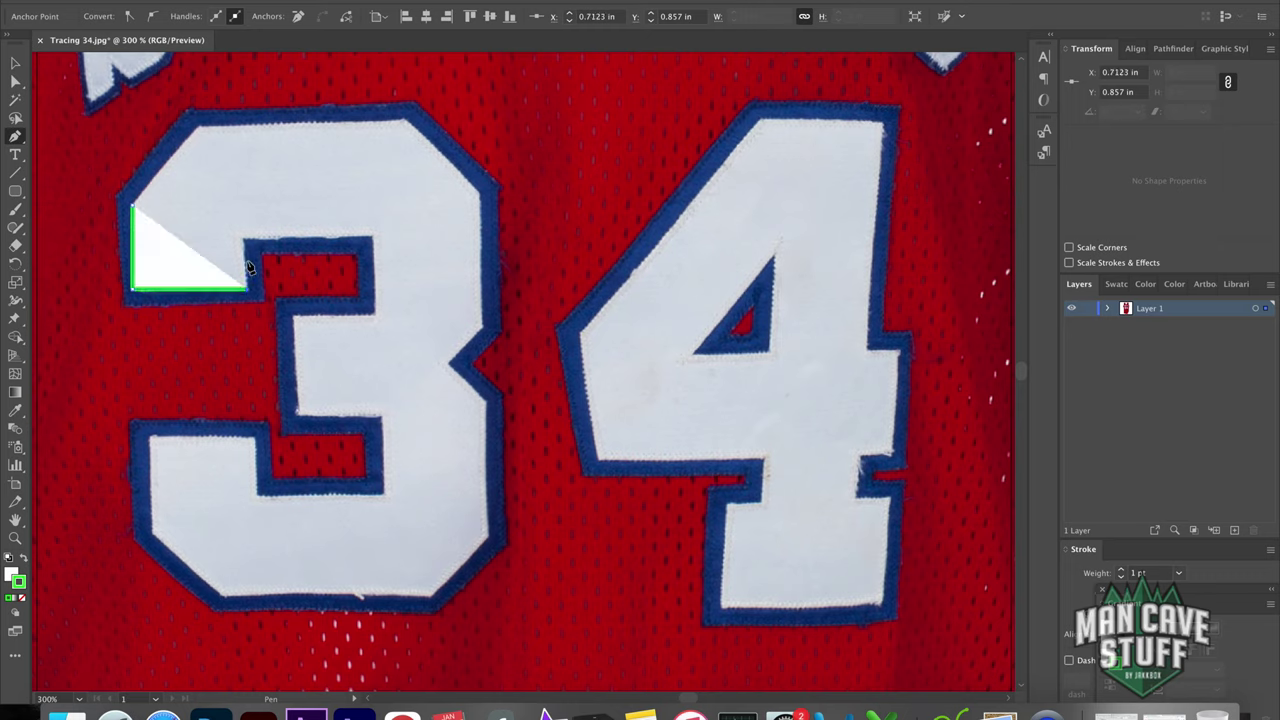
left_click(248, 234)
Remove the path's fill while keeping the green stroke, and continue tracing the front 3 around its upper notch and down the middle arm.
left_click(24, 562)
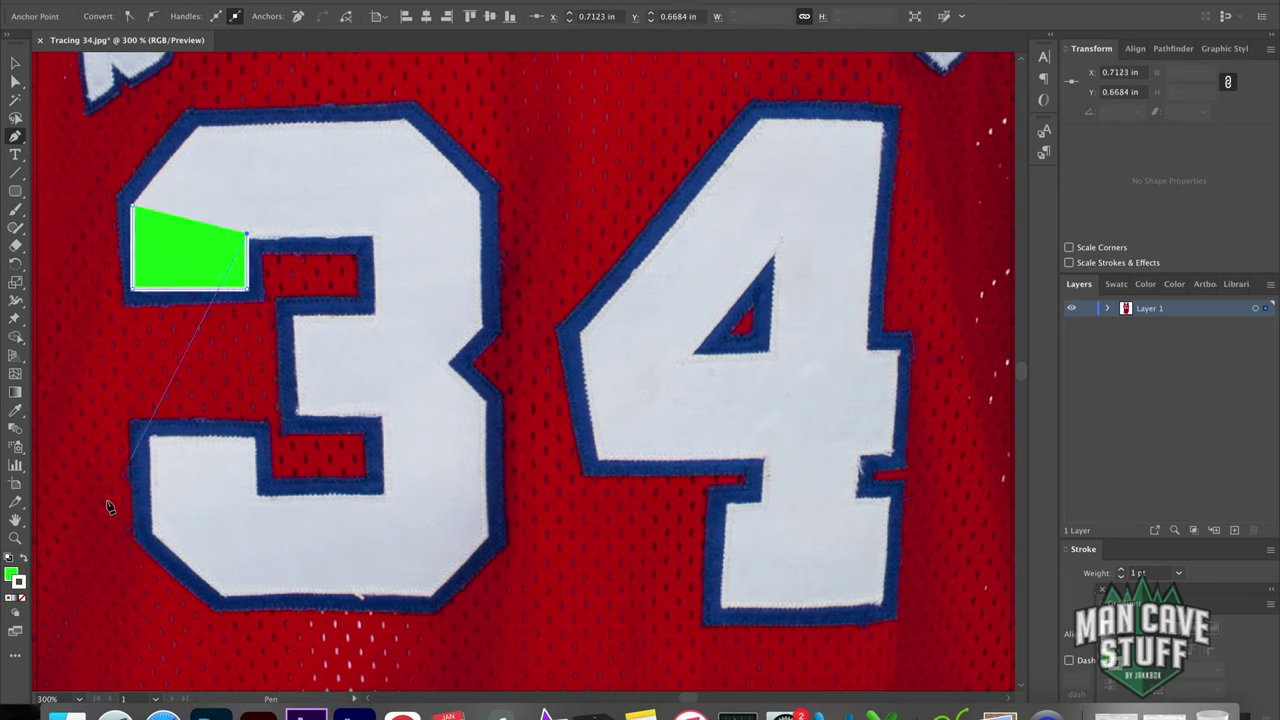
left_click(24, 562)
left_click(9, 598)
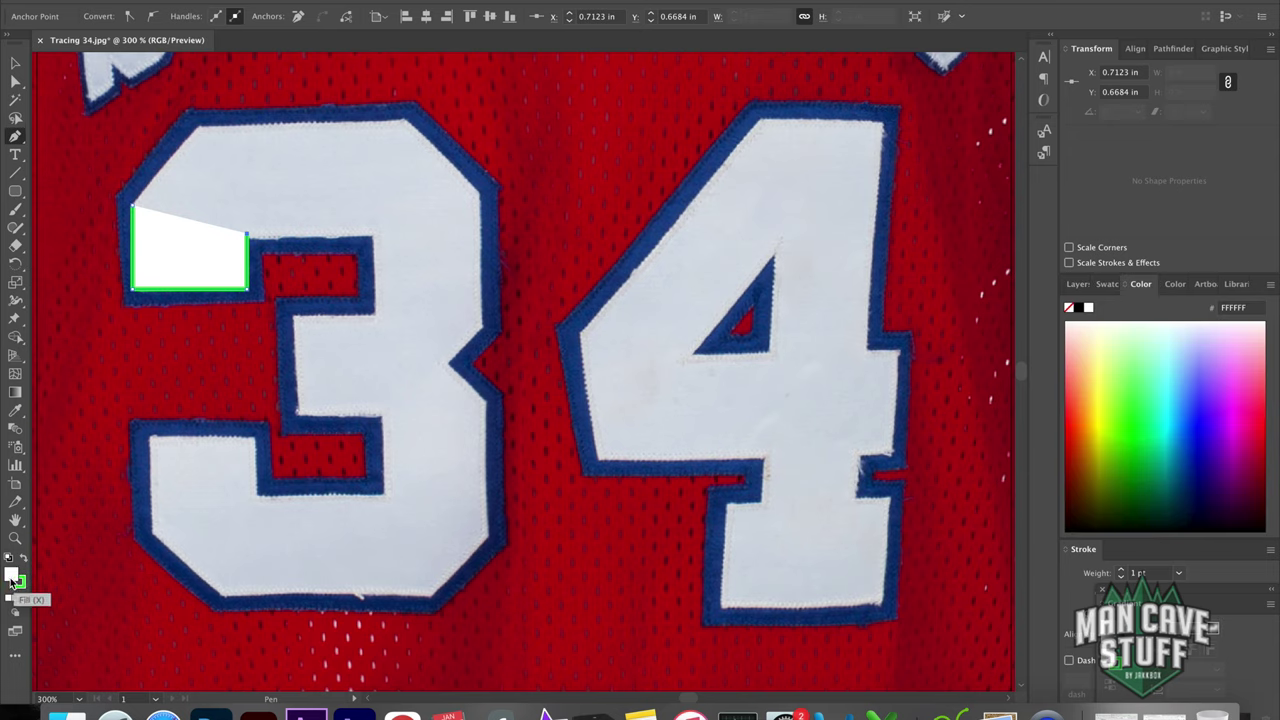
left_click(22, 598)
left_click(374, 236)
left_click(374, 316)
left_click(293, 316)
left_click(296, 415)
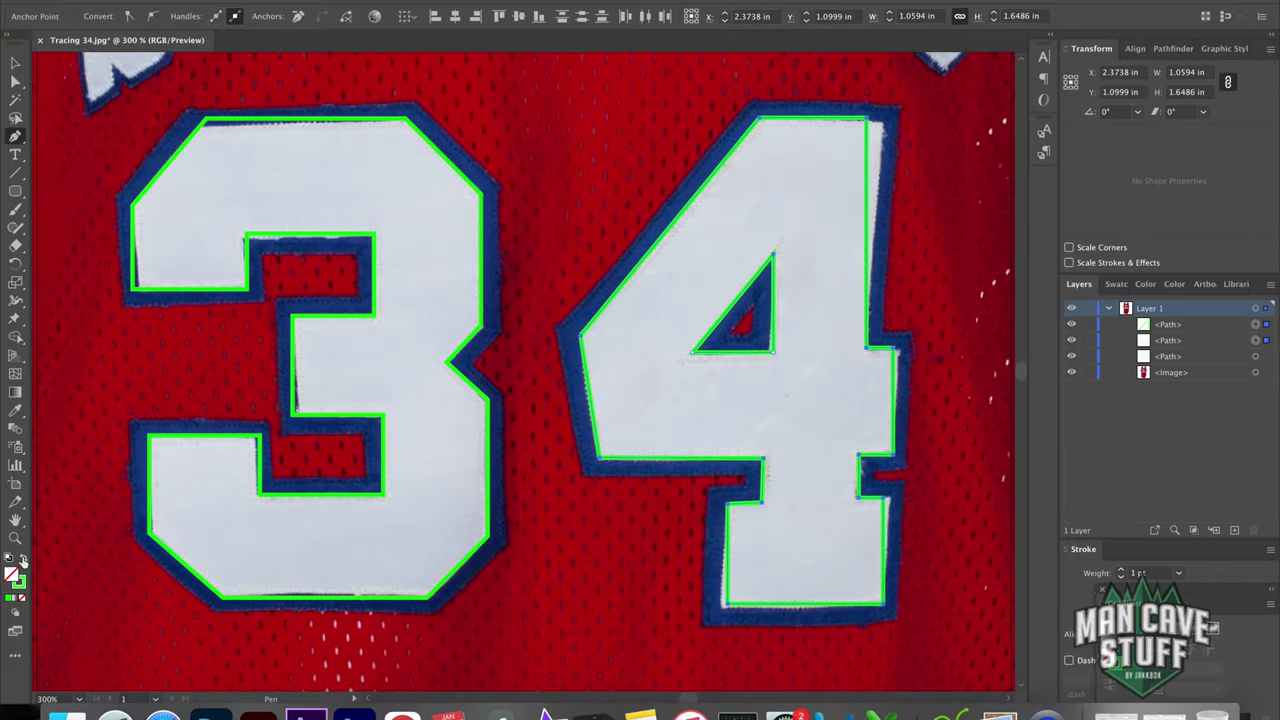
Swap the front 4's green strokes to fills and cut out its triangular counter with Shape Builder, finishing by selecting the 3's path.
left_click(22, 558)
left_click(17, 340)
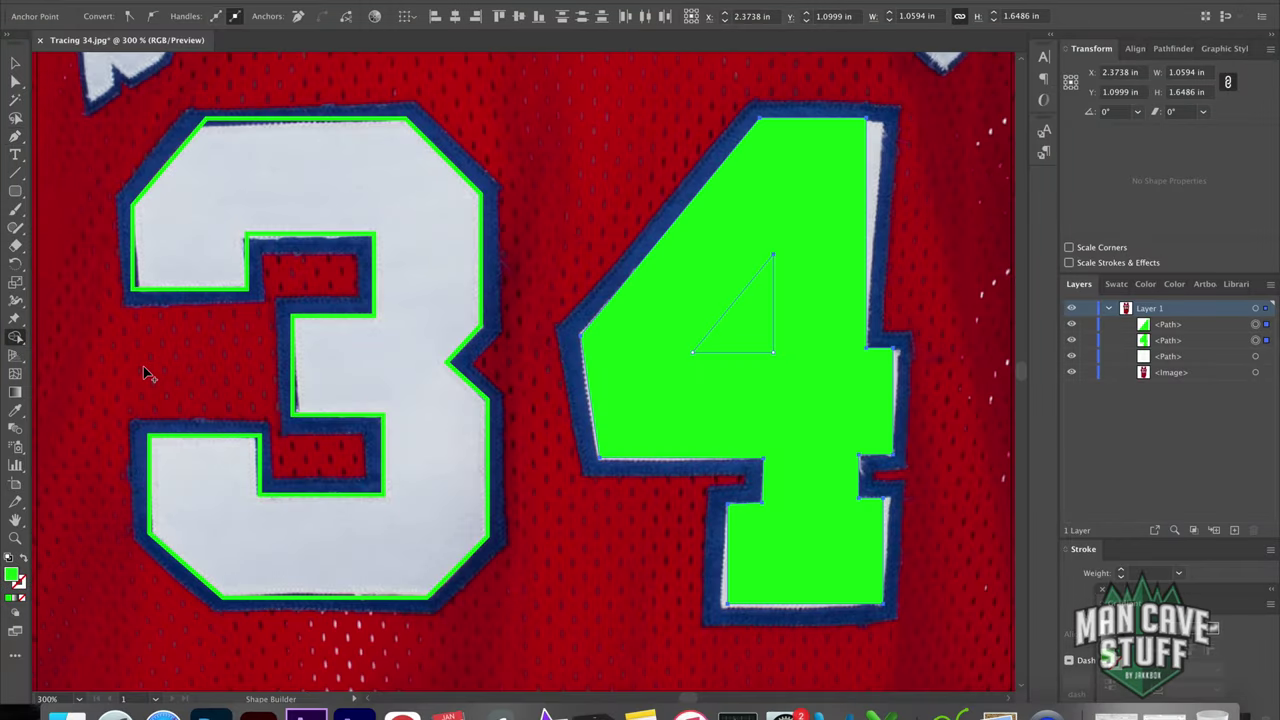
left_click(743, 323, "alt")
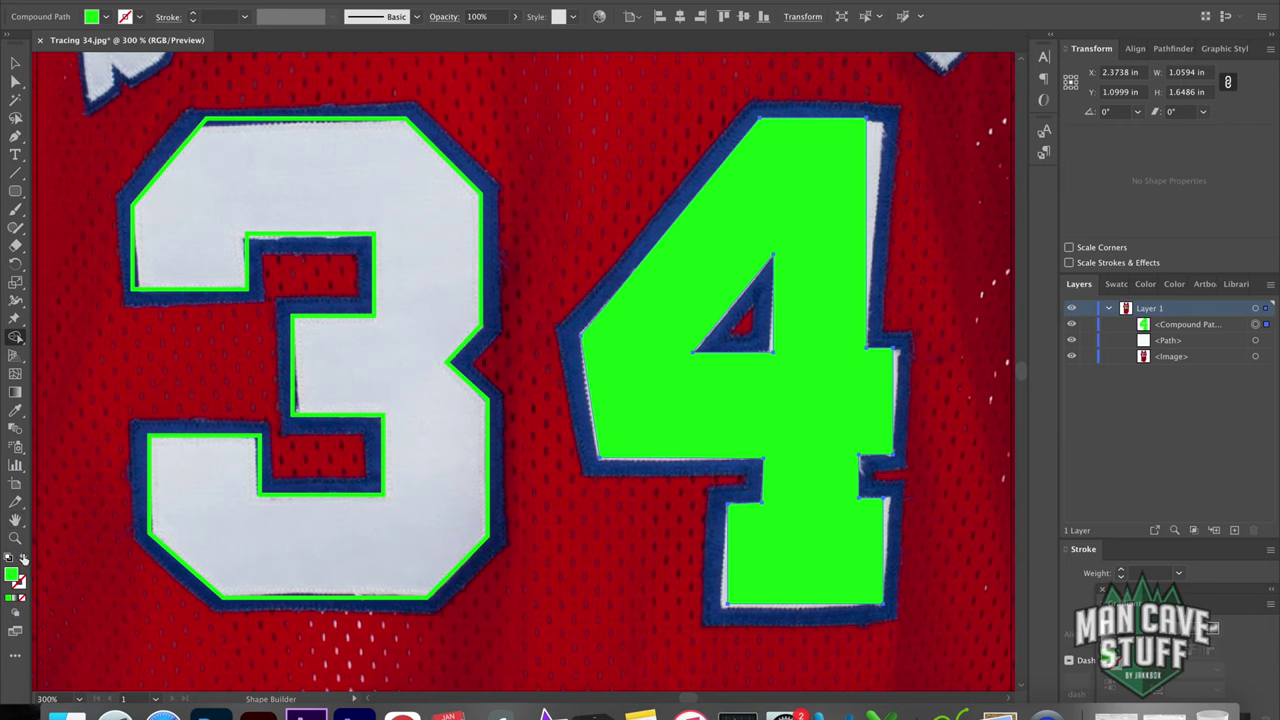
left_click(1255, 340)
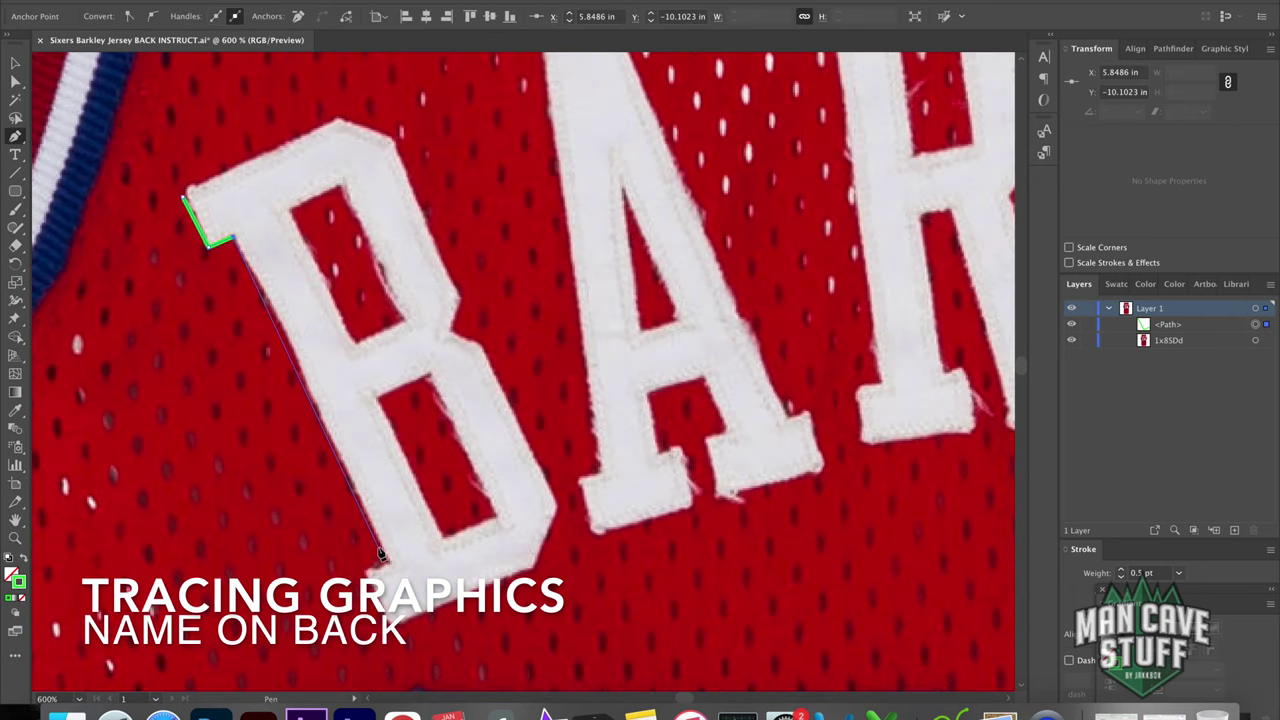
Trace the B of BARKLEY along its stem, foot and lower bowl, and cut out its upper counter with Shape Builder.
left_click(390, 564)
left_click(369, 573)
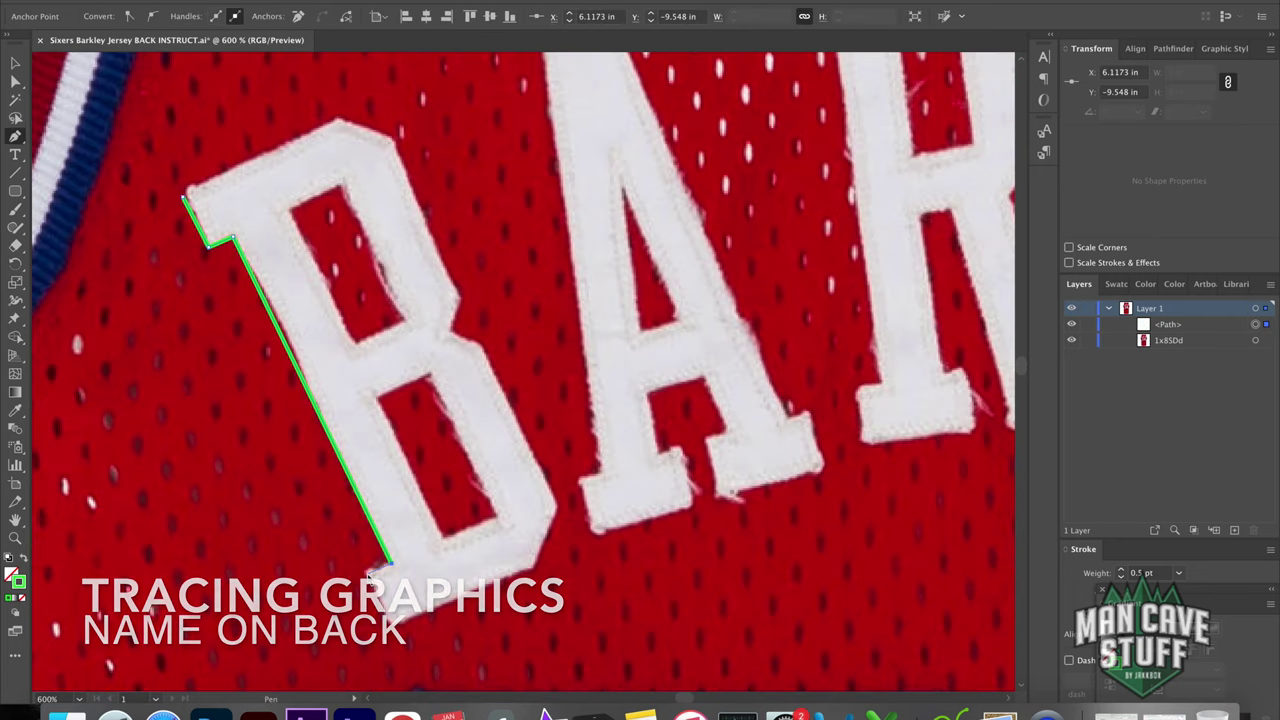
left_click(390, 626)
left_click(535, 568)
left_click(558, 505)
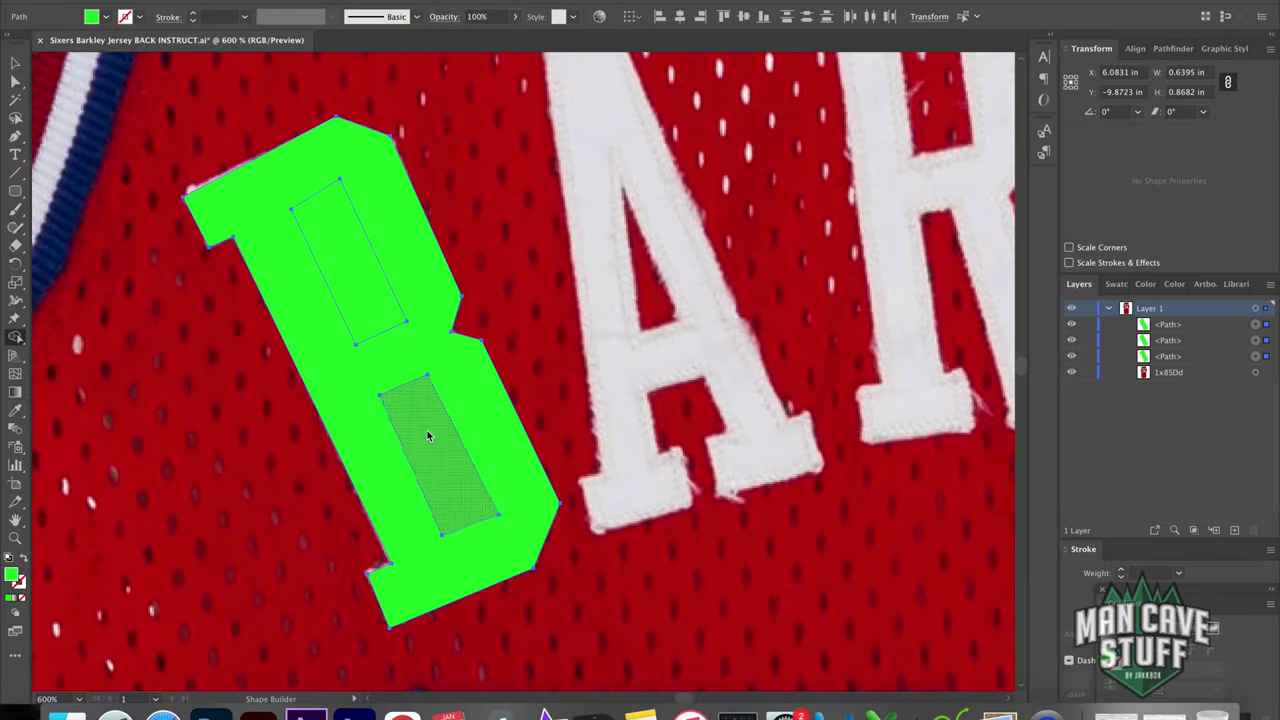
left_click(364, 272, "alt")
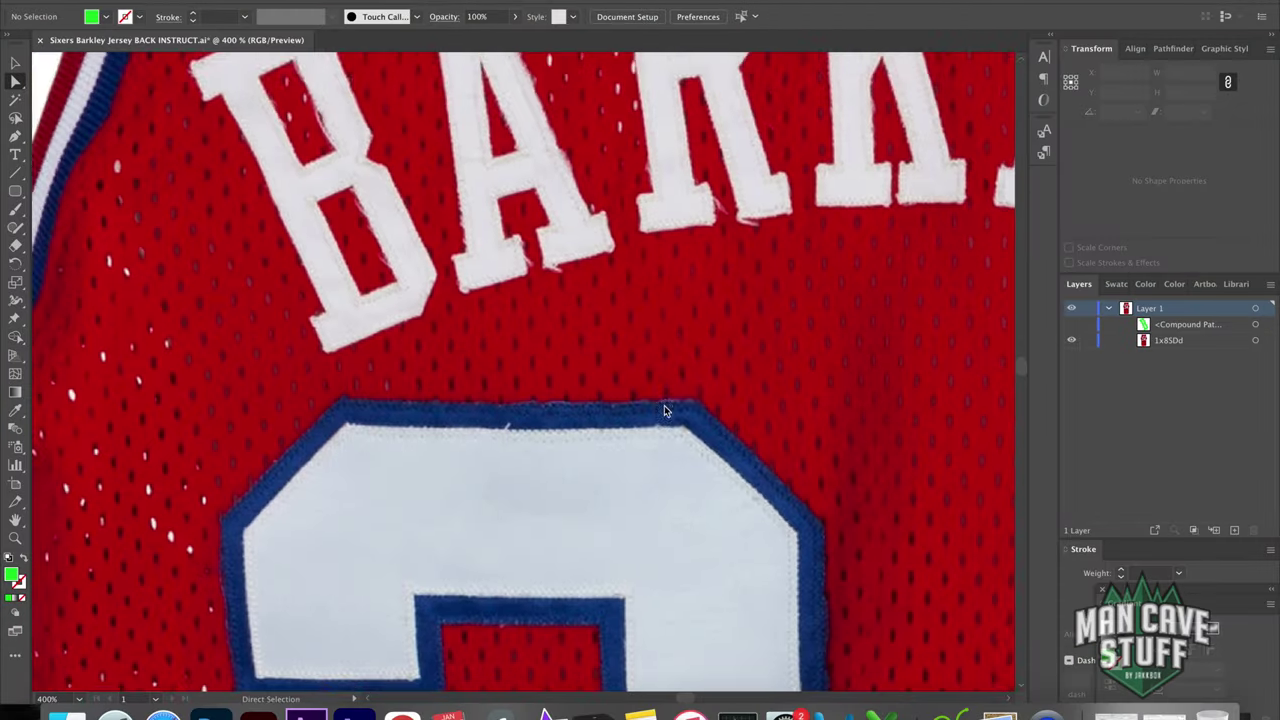
Start tracing the white face of the back number 3 with a green-filled Pen path around the upper arm, upper notch and middle arm.
scroll(664, 405, "down", 1)
scroll(664, 405, "right", 1)
scroll(664, 405, "down", 3)
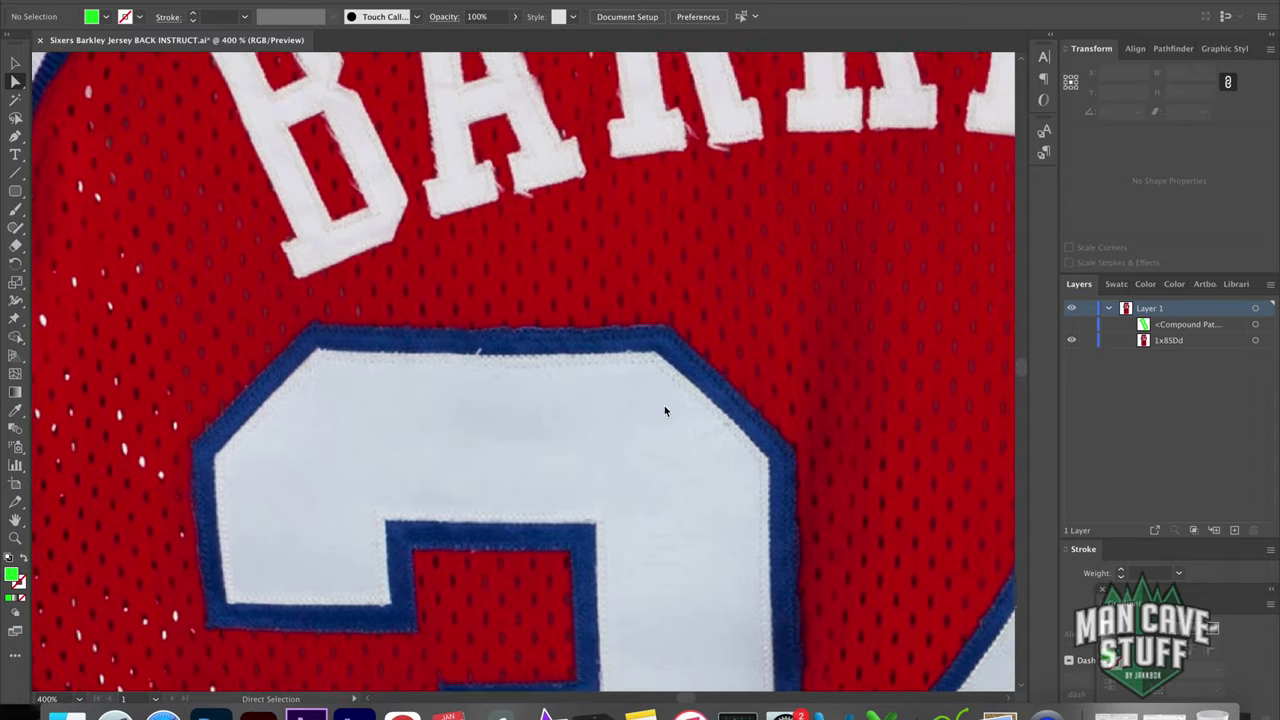
scroll(664, 405, "down", 3)
scroll(664, 405, "up", 2)
scroll(664, 405, "down", 10)
scroll(664, 405, "right", 5)
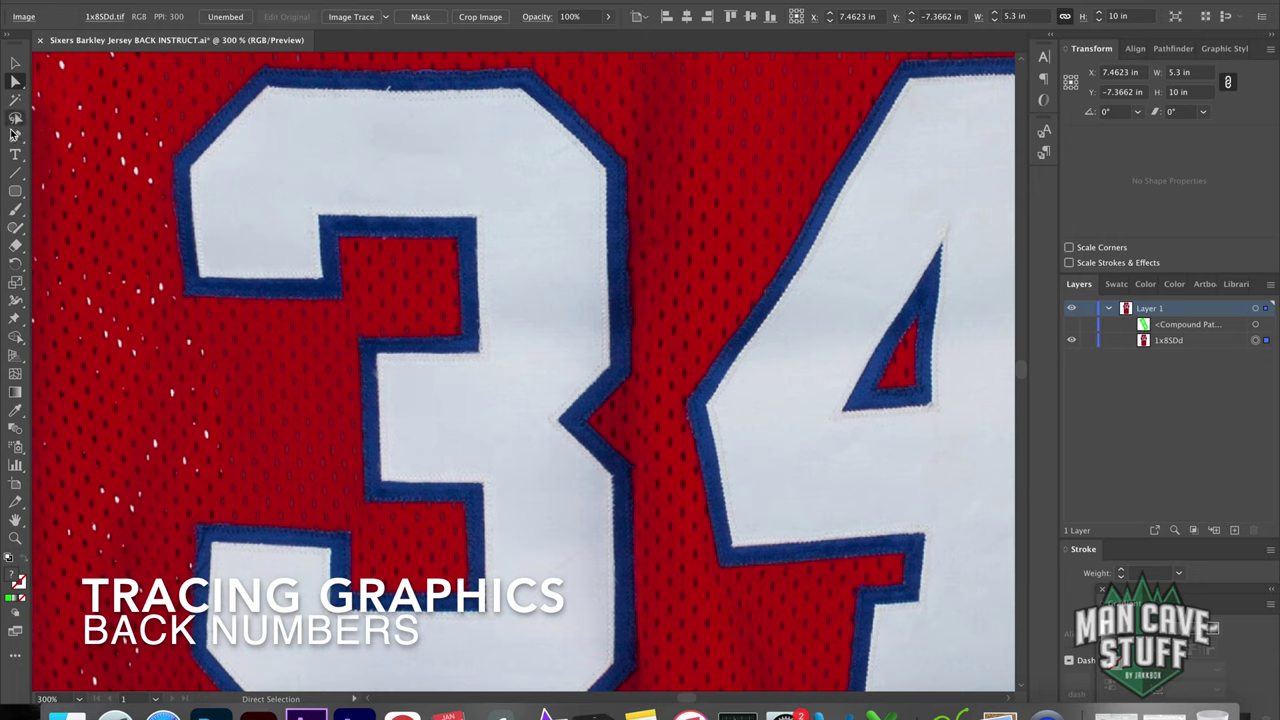
left_click(15, 136)
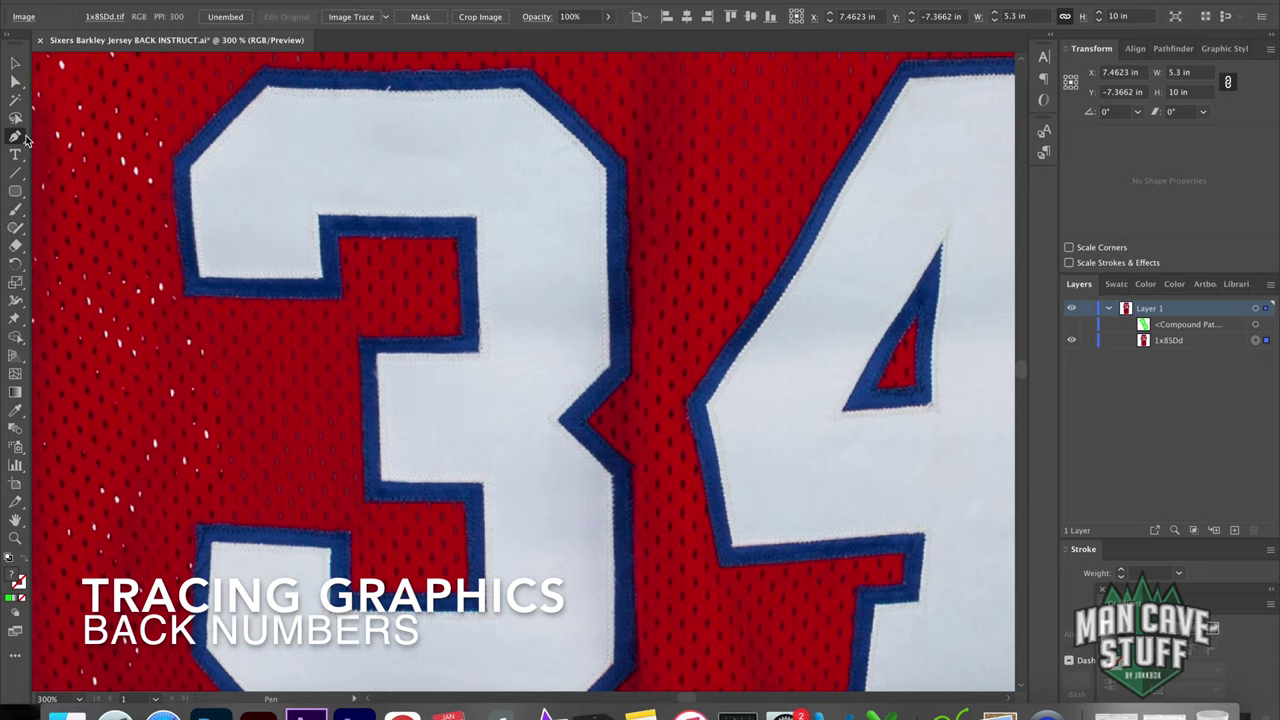
left_click(191, 168)
left_click(191, 272)
left_click(319, 272)
left_click(374, 352)
left_click(374, 480)
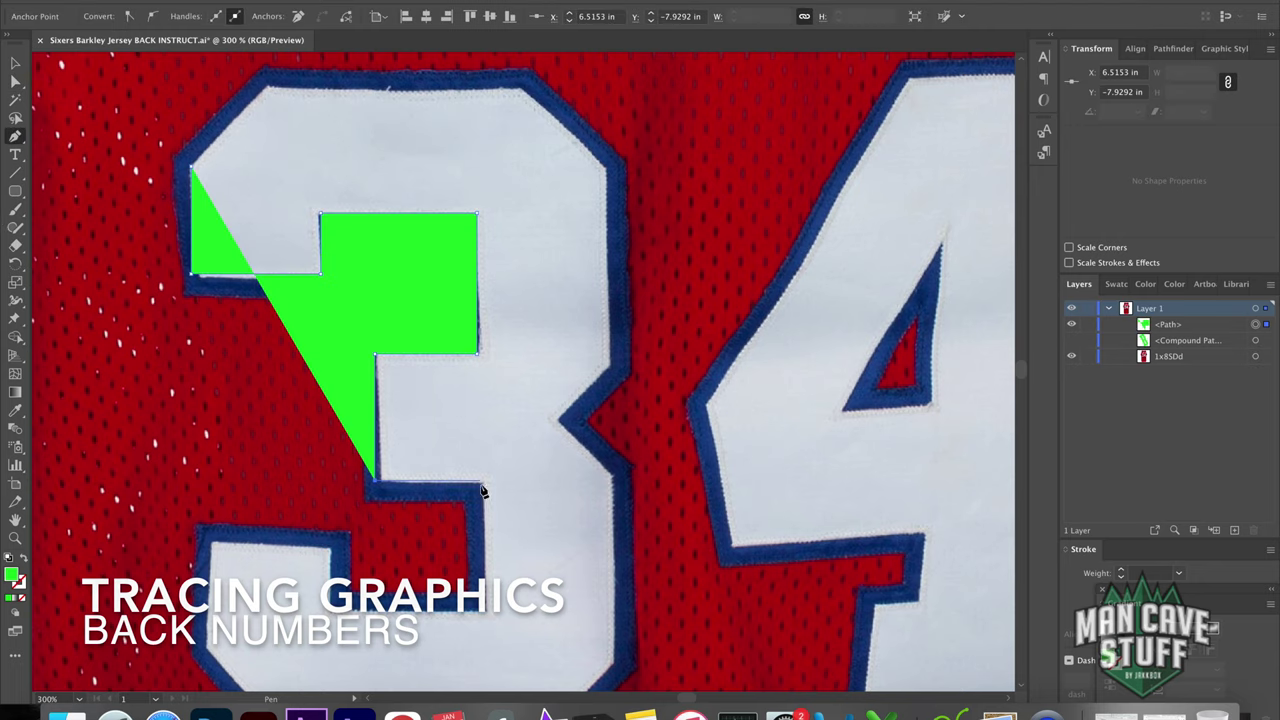
Continue the back 3's path around the lower notch and across the top of the lower arm, setting the fill to none.
left_click(485, 480)
left_click(485, 608)
left_click(328, 608)
key("/")
left_click(328, 546)
left_click(212, 546)
Trace the back 3's lower arm, bottom edge and outer side up past the V-shaped middle notch.
scroll(212, 546, "down", 5)
left_click(208, 475)
left_click(245, 555)
left_click(605, 550)
left_click(613, 305)
left_click(558, 250)
left_click(608, 200)
scroll(624, 178, "up", 5)
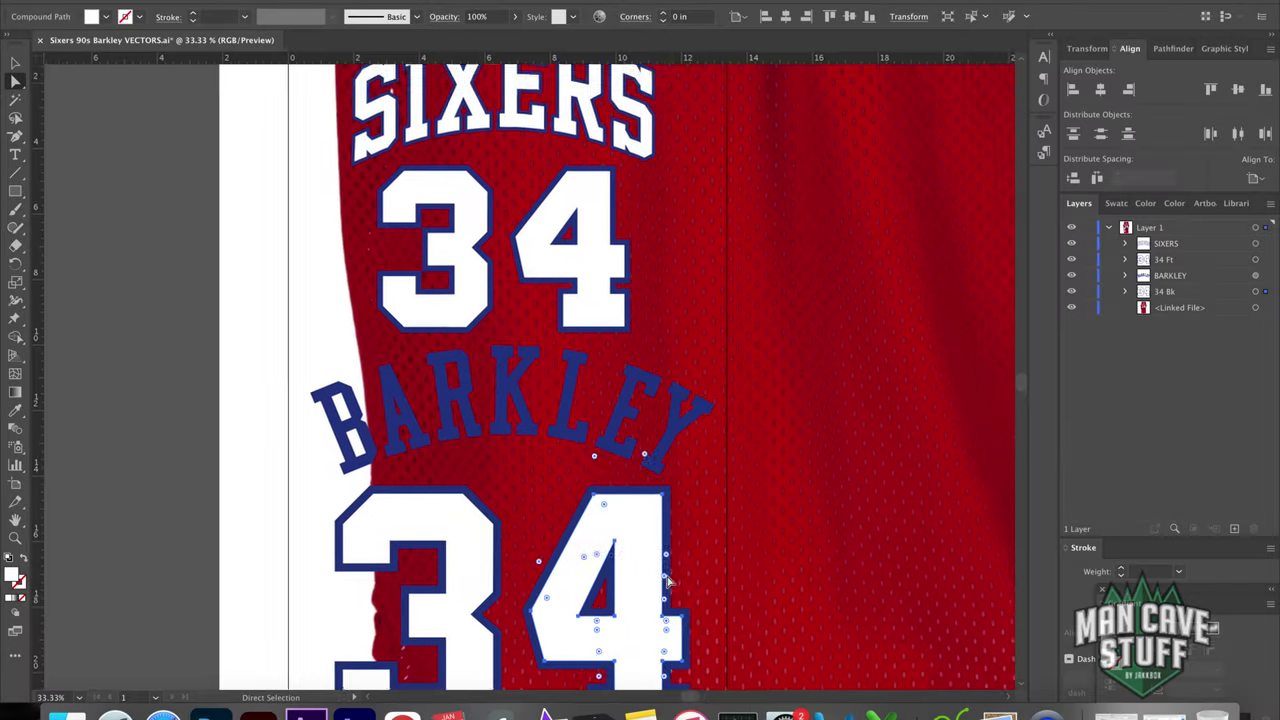
Examine the finished vector artwork over the jersey, inspecting the anchor points of the front 4 and 3, and clear the selection.
scroll(668, 580, "up", 2)
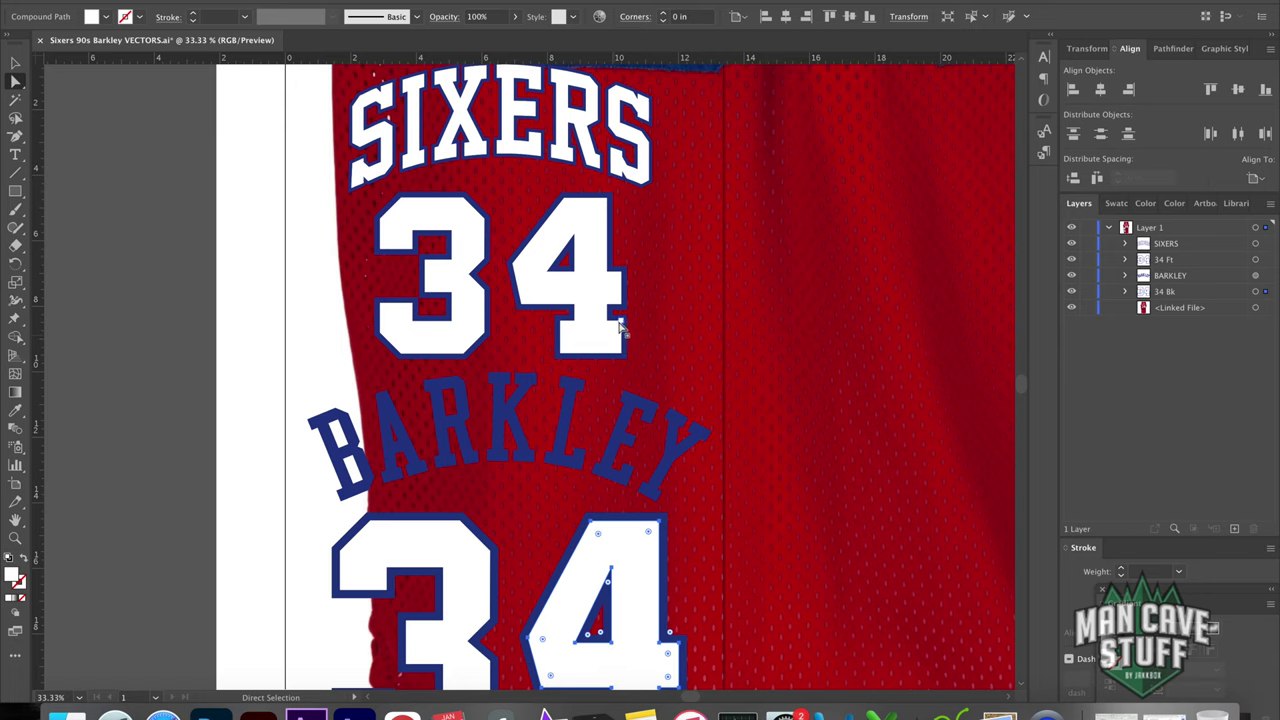
left_click(599, 289)
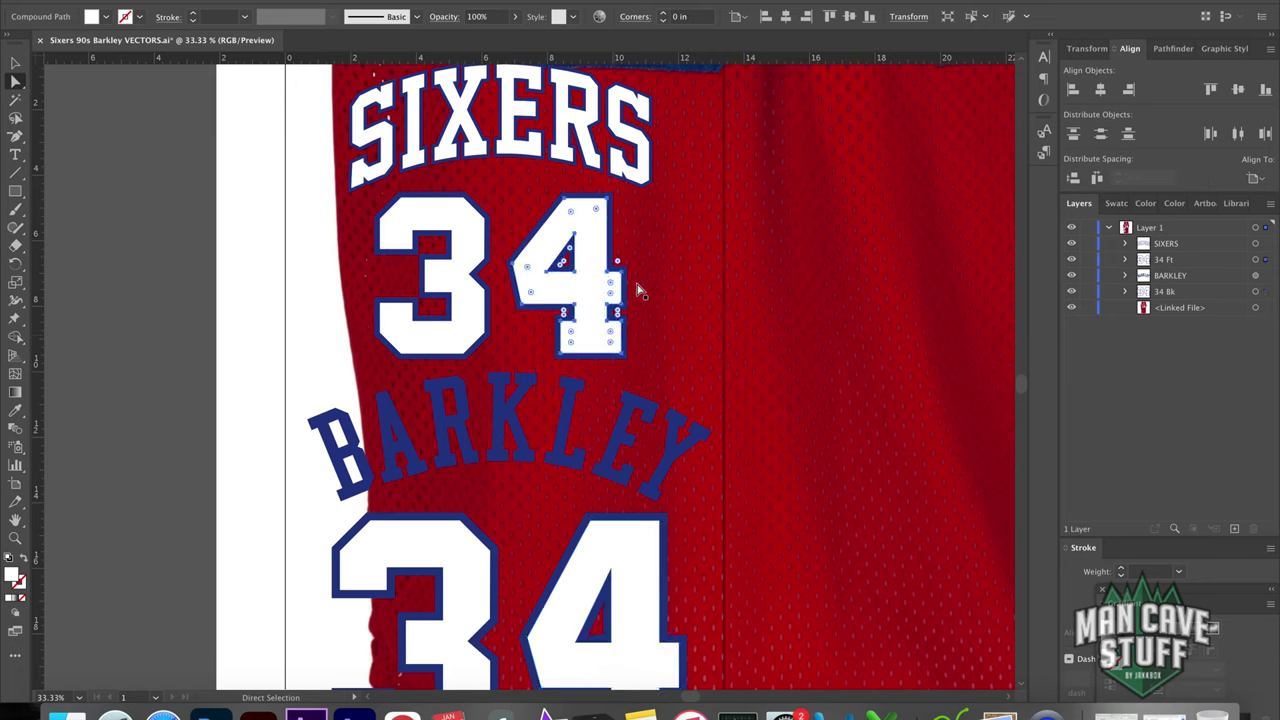
scroll(533, 347, "left", 2)
scroll(533, 347, "down", 1)
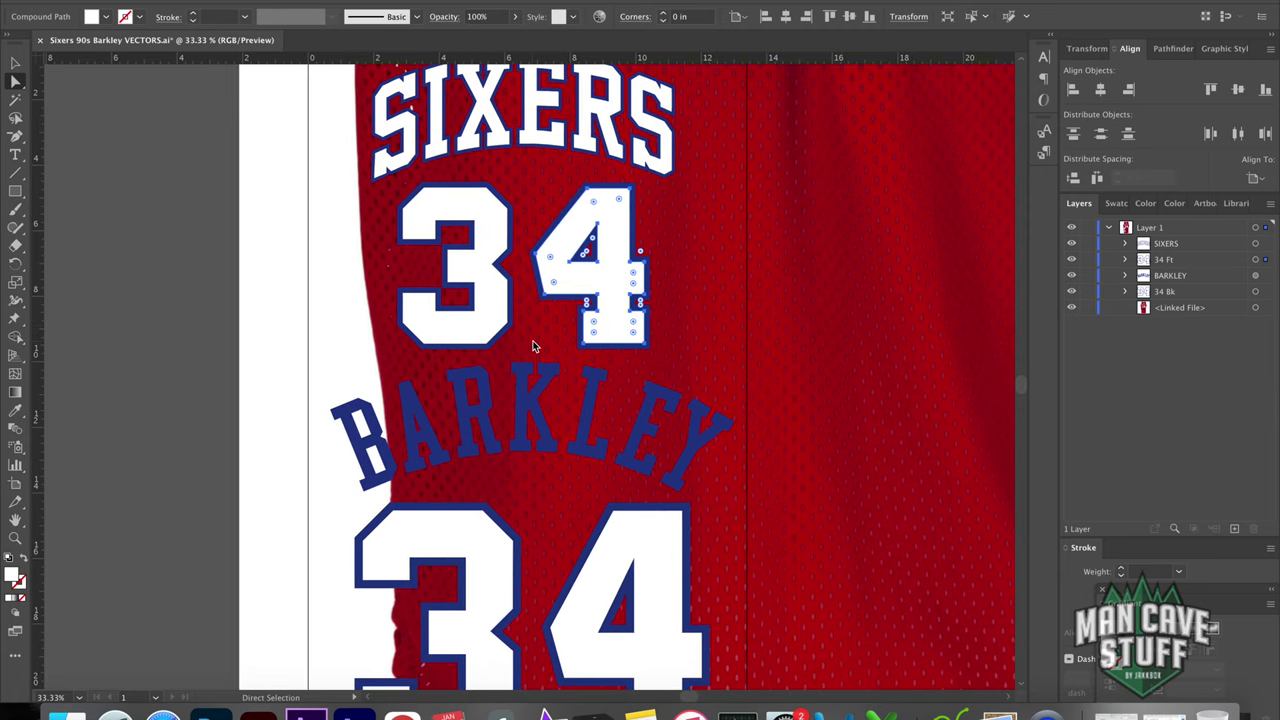
left_click(473, 278)
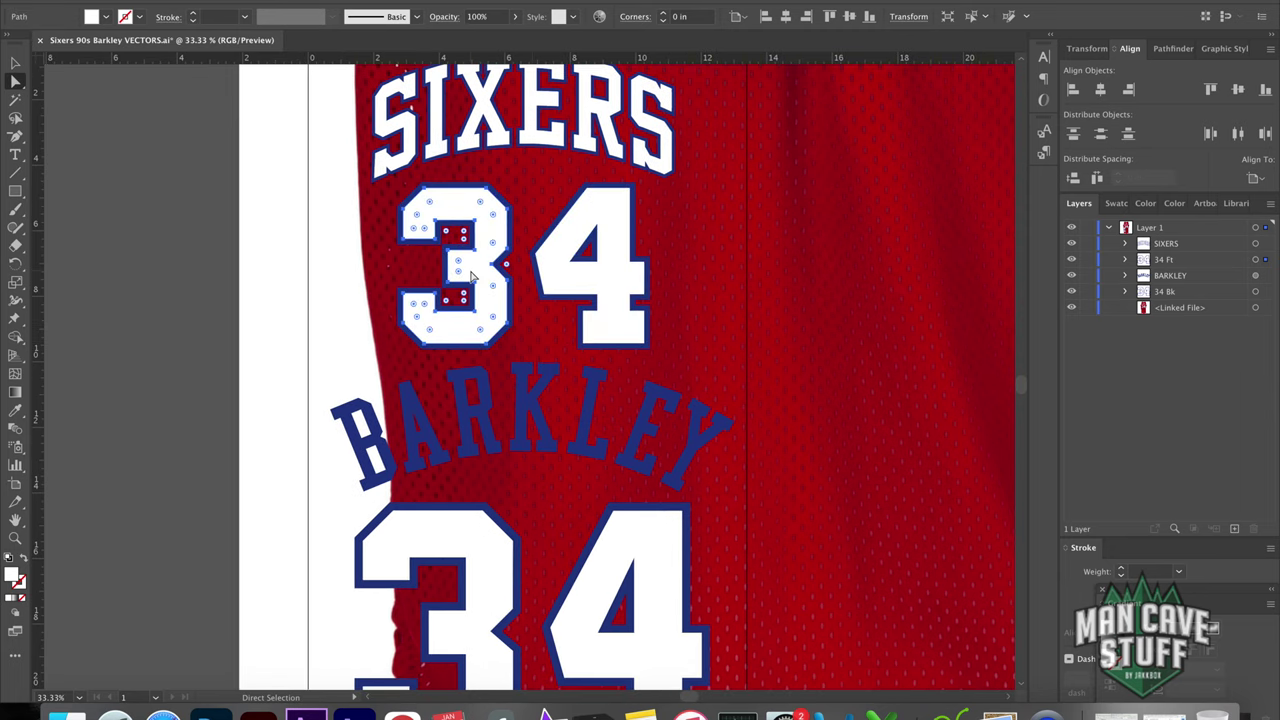
left_click(285, 295)
left_click(209, 365)
scroll(209, 365, "right", 3)
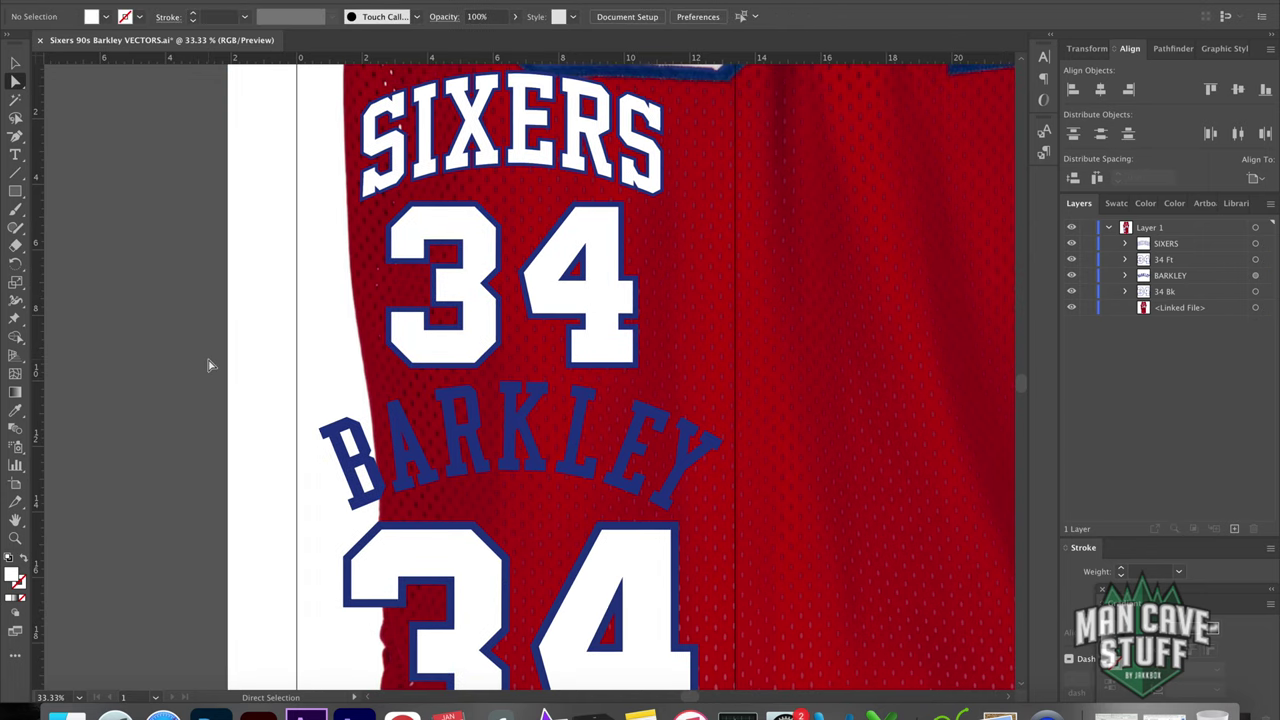
scroll(220, 390, "up", 2)
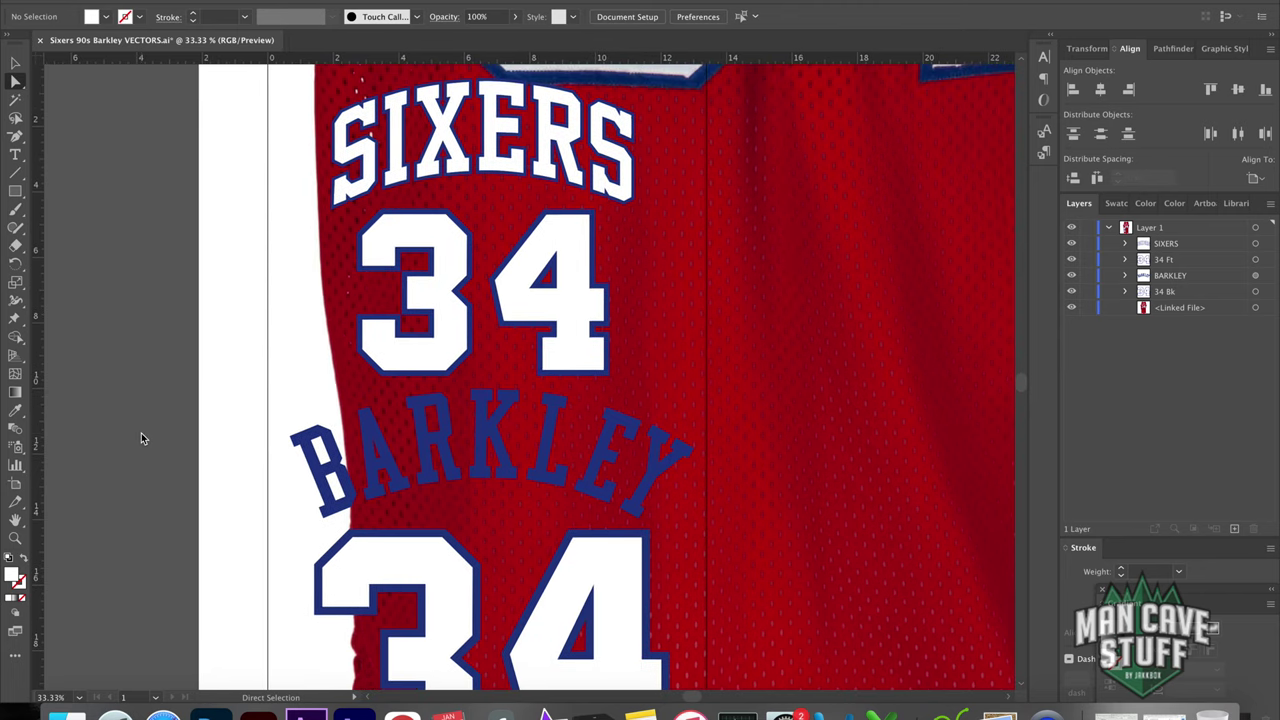